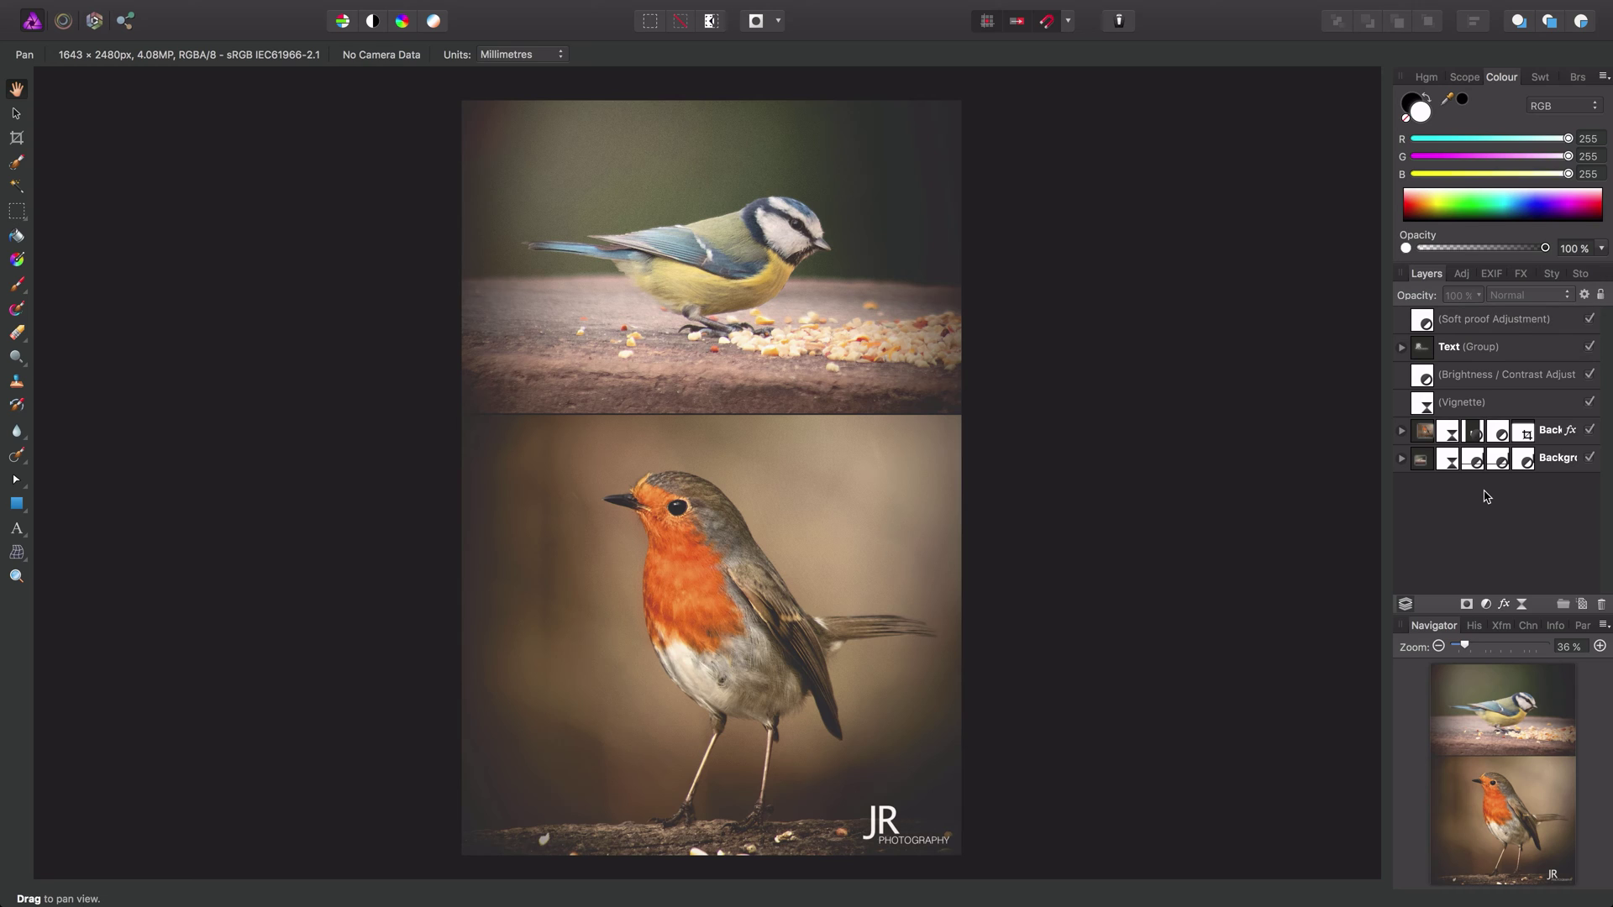
# - Hide the Soft proof, Text group, Brightness / Contrast and Vignette layers in the Layers panel
pyautogui.click(1506, 318)
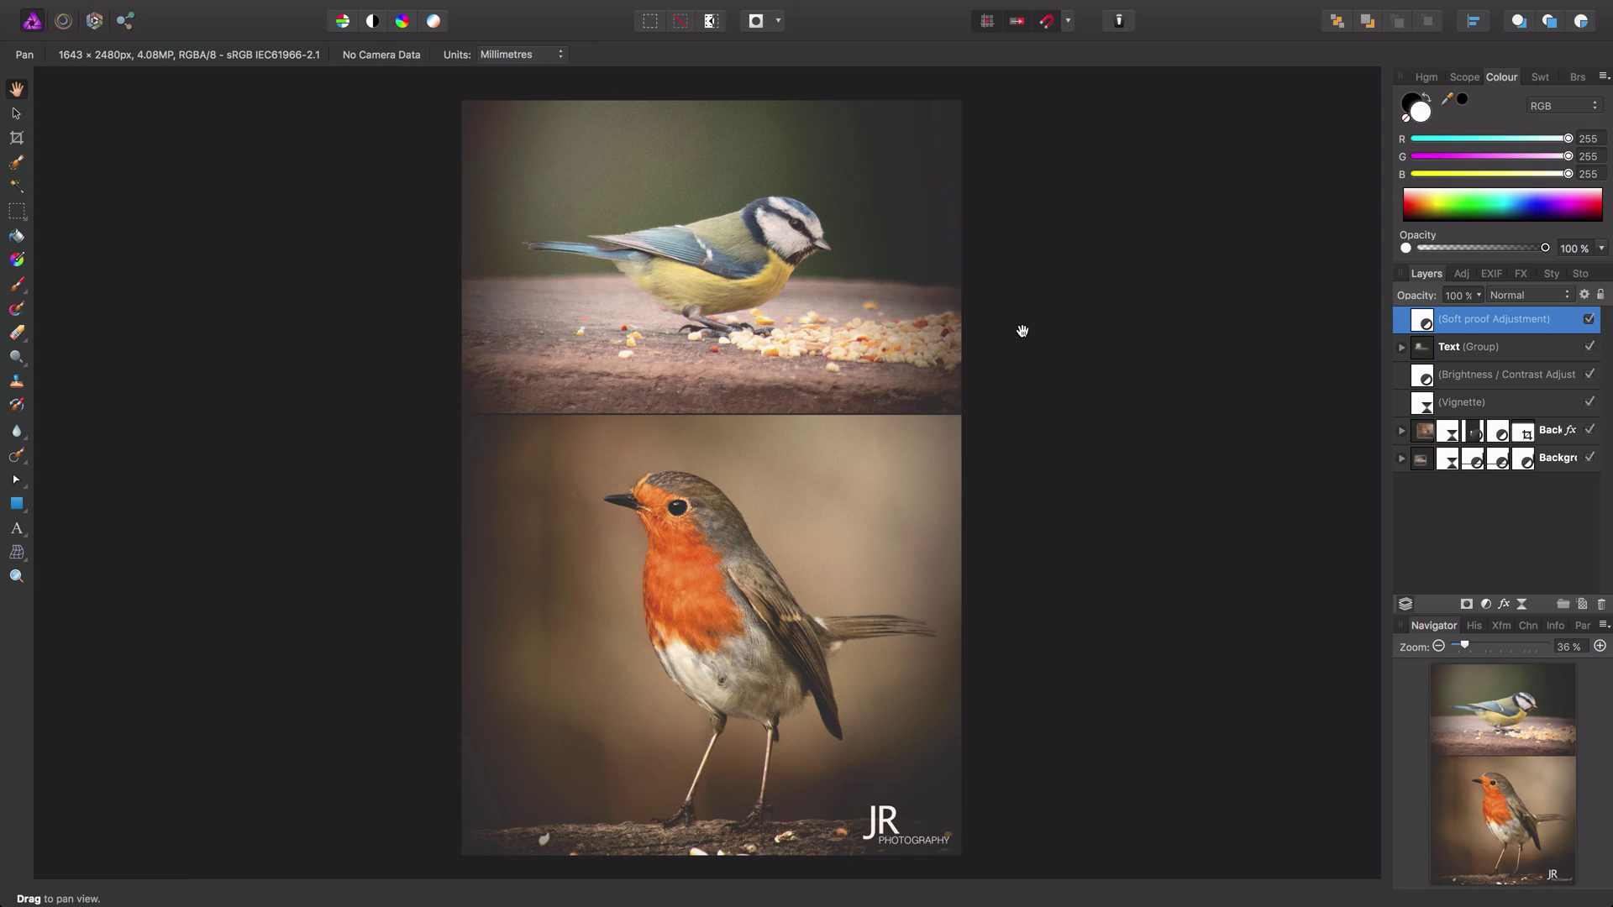
pyautogui.click(1589, 323)
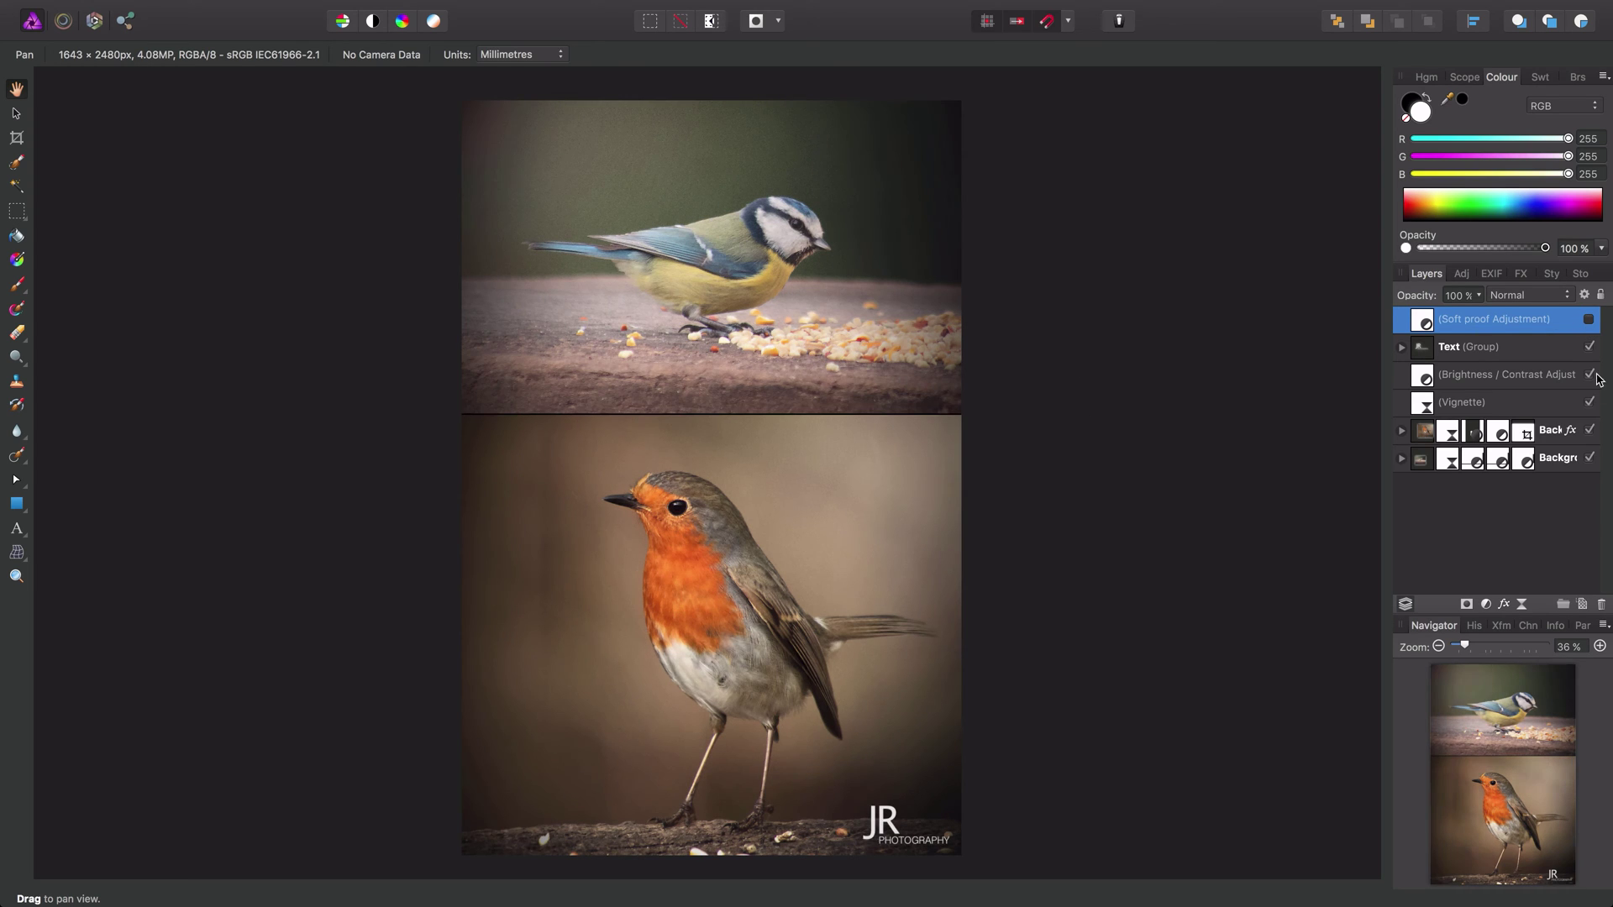
pyautogui.click(1537, 355)
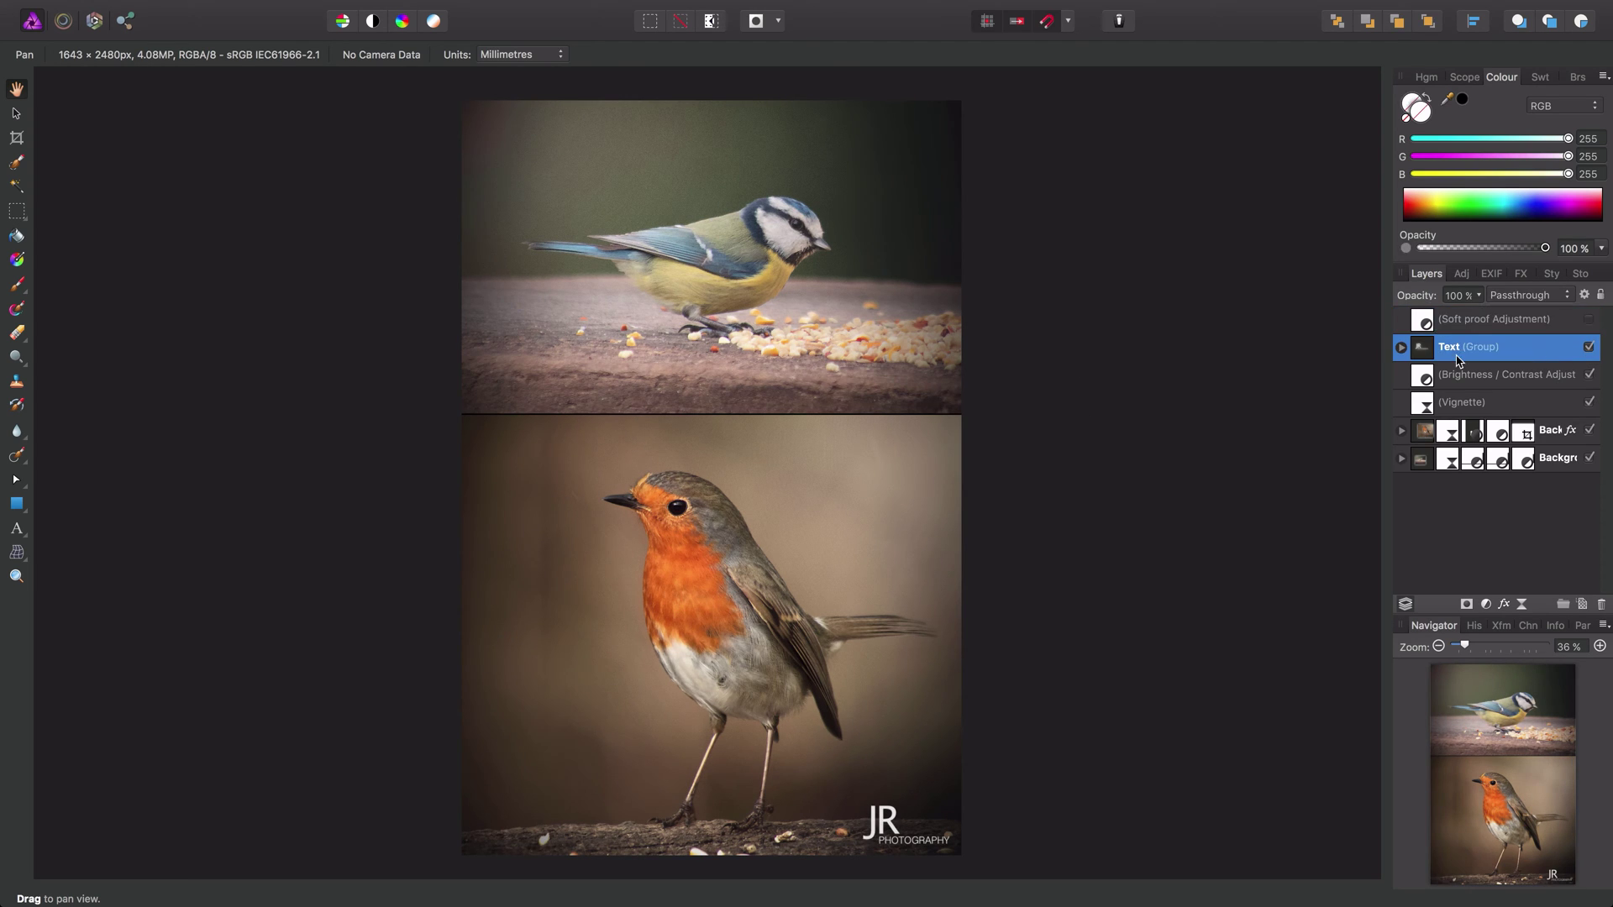
pyautogui.click(1589, 349)
pyautogui.click(1522, 380)
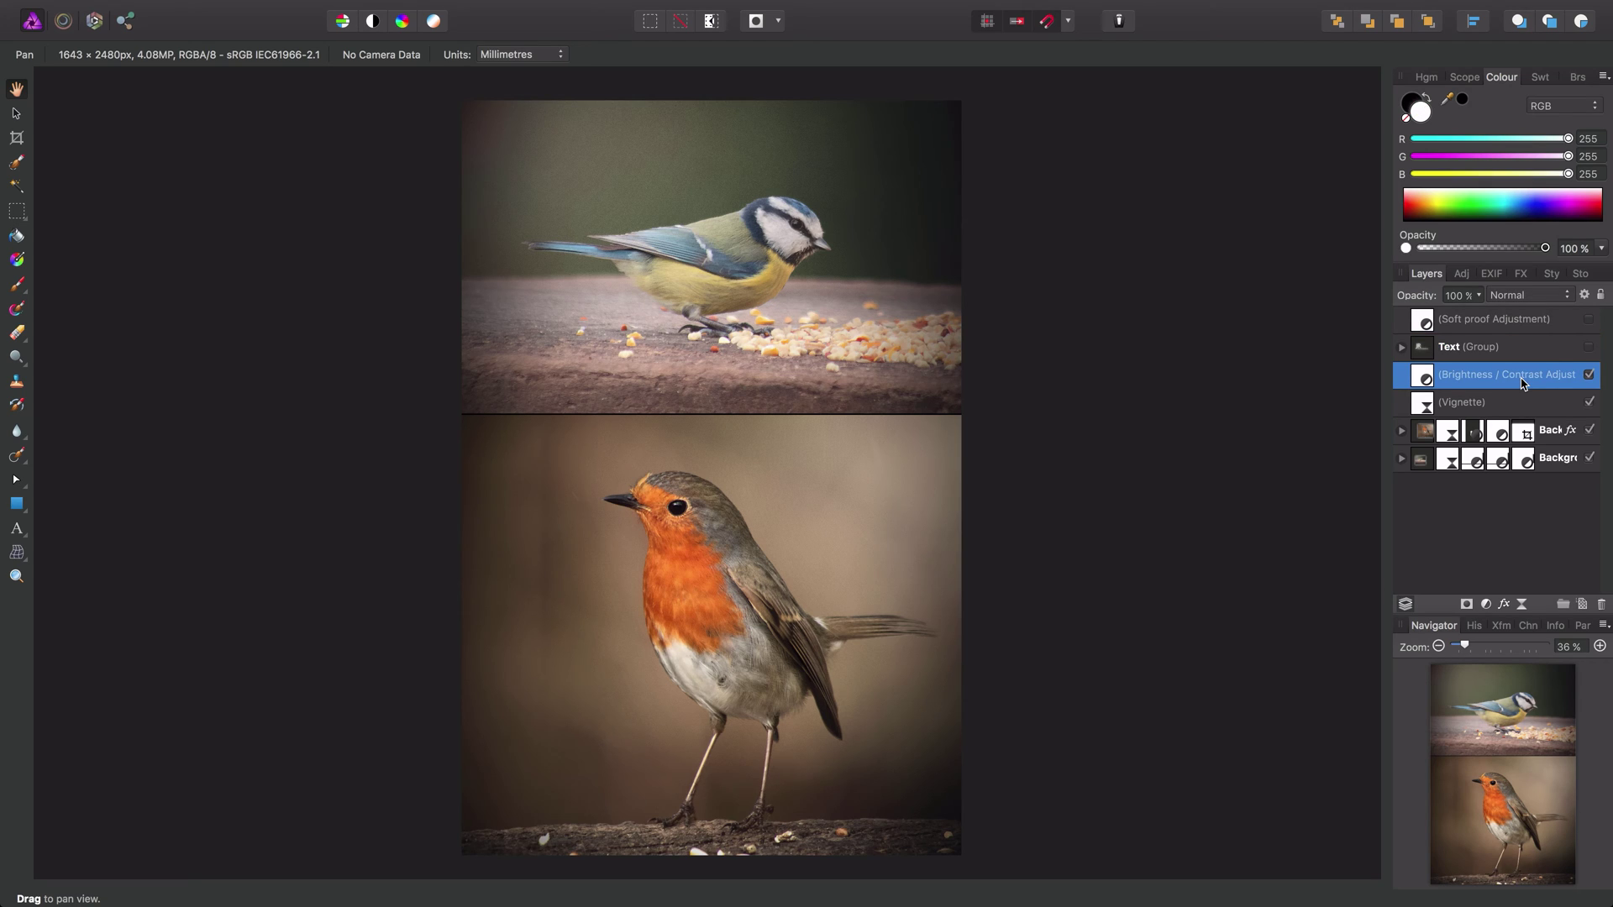
pyautogui.click(1588, 374)
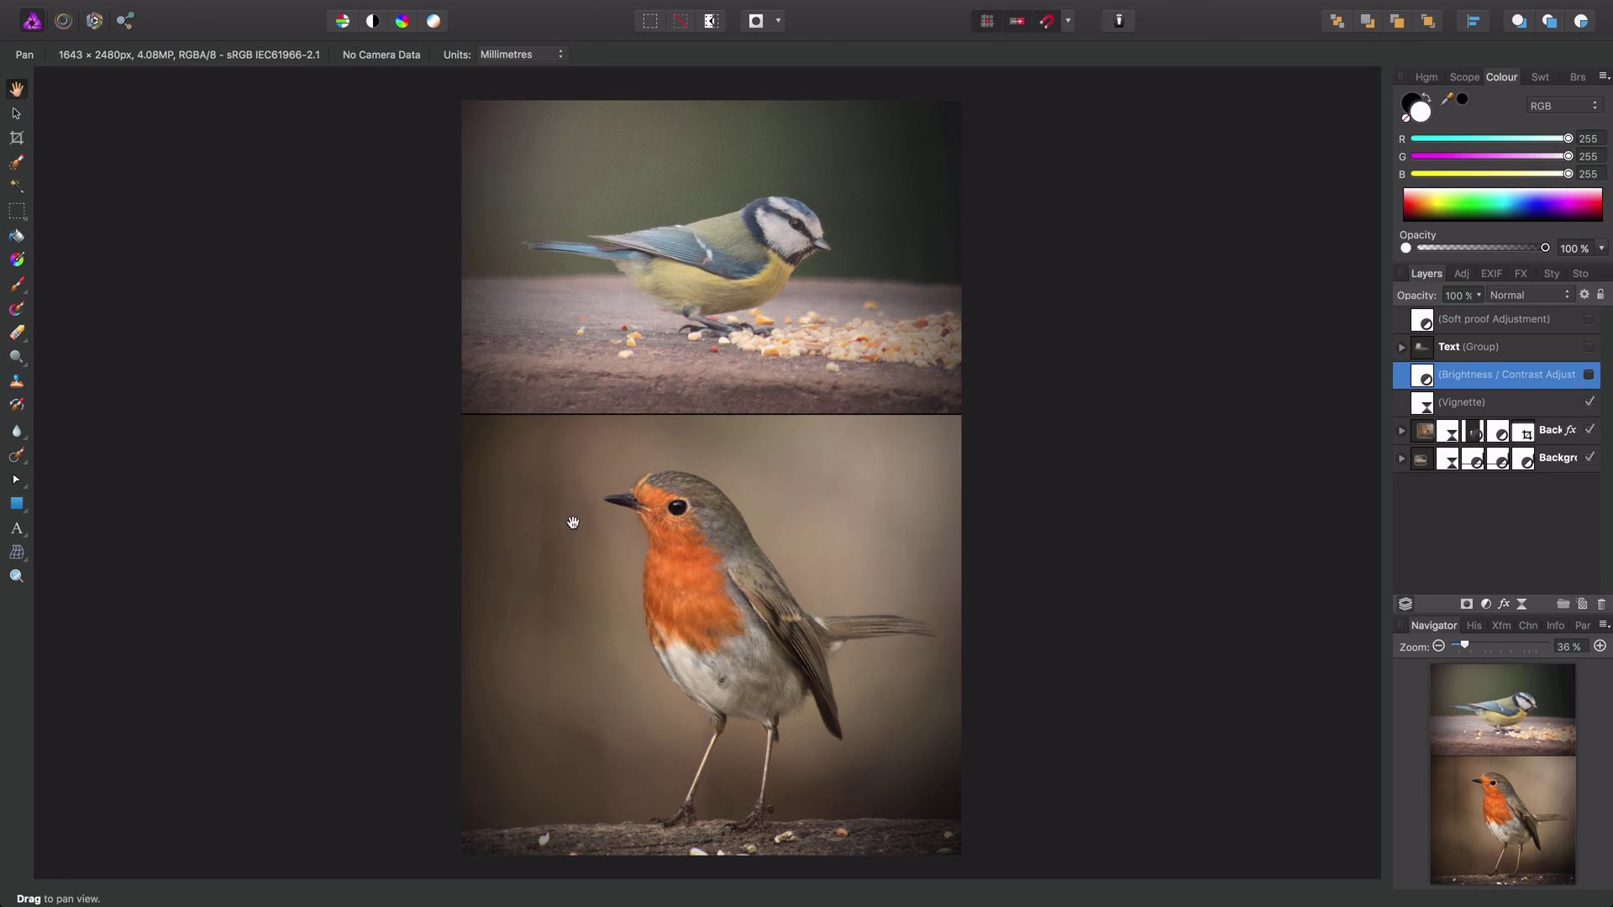
pyautogui.click(1522, 405)
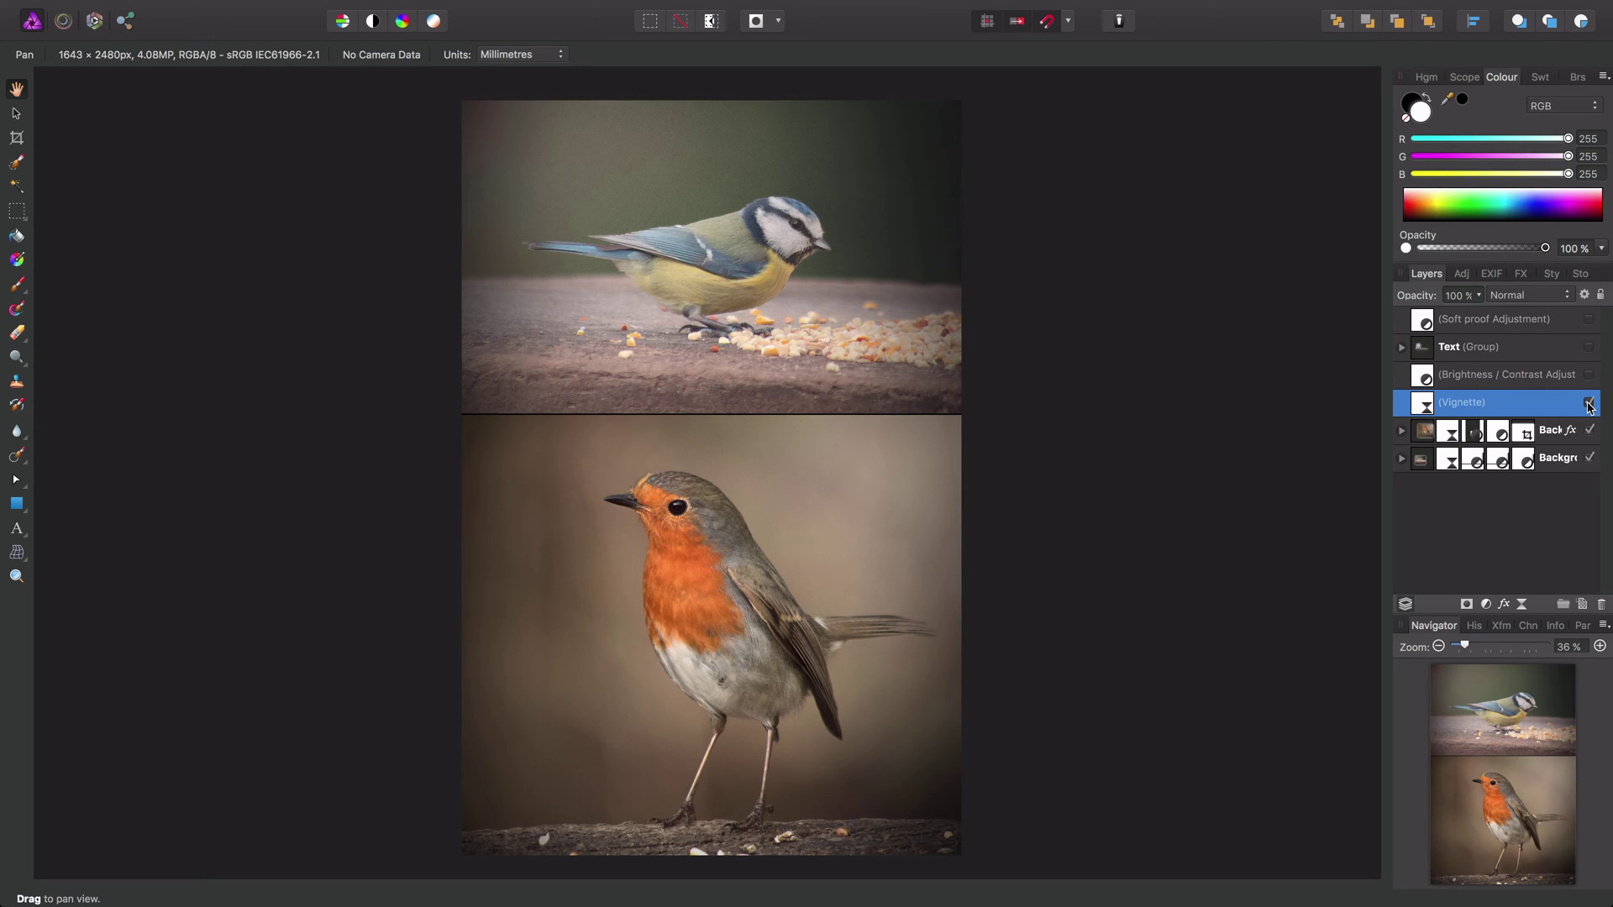
pyautogui.click(1588, 403)
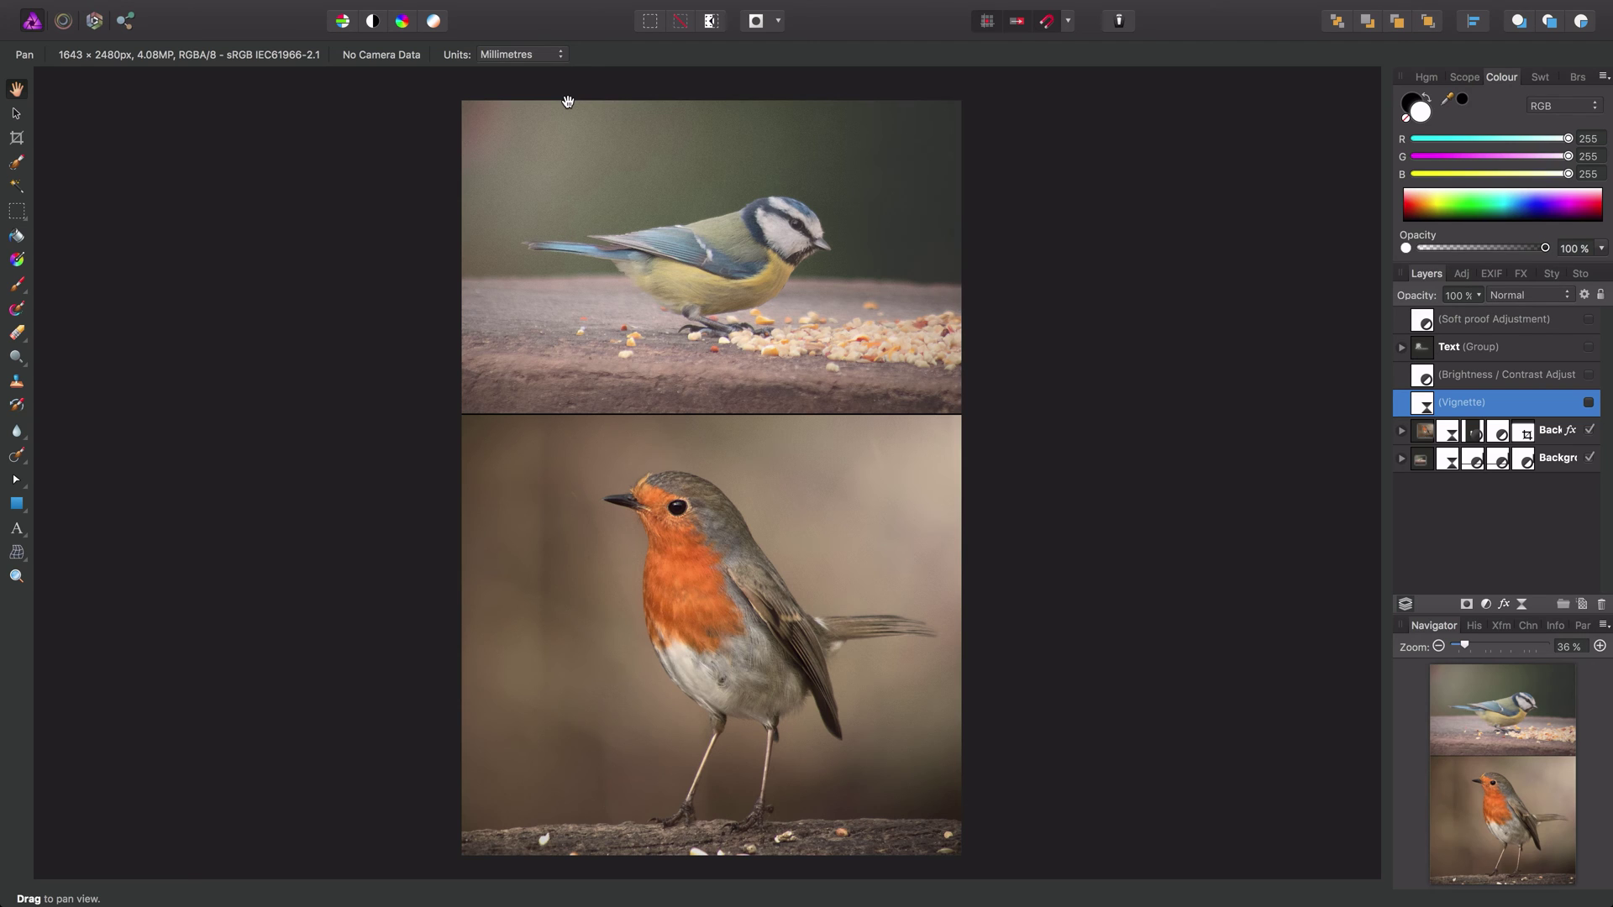
# - Turn Vignette, Brightness / Contrast, Text group and Soft proof back on, then select the Background layer
pyautogui.click(1589, 403)
pyautogui.click(1588, 374)
pyautogui.click(1588, 347)
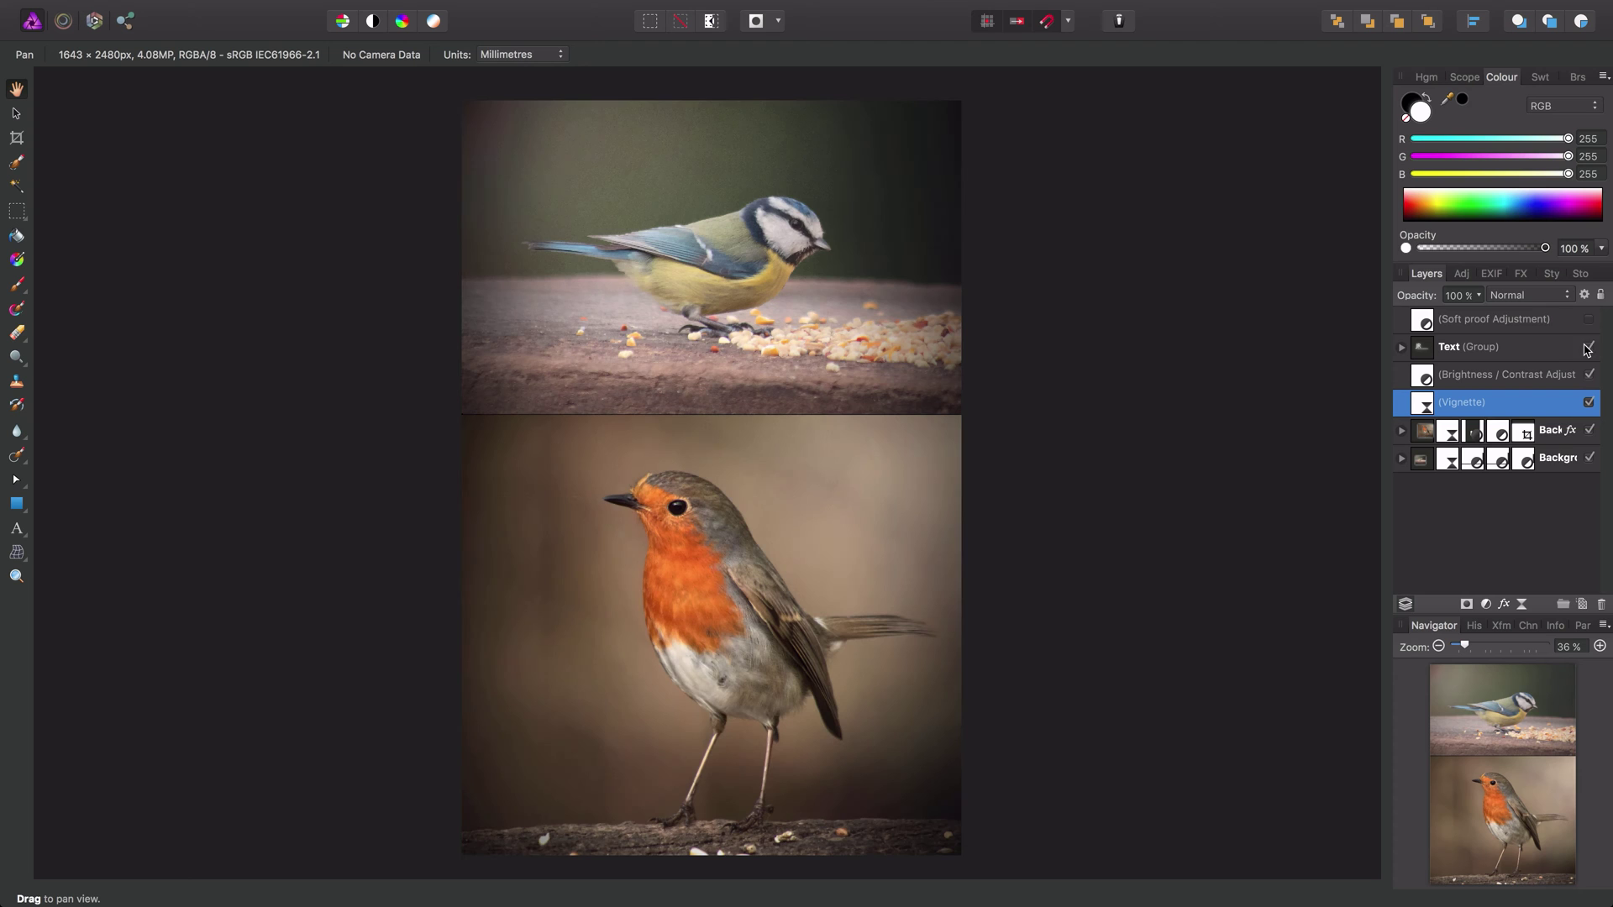
pyautogui.click(1589, 319)
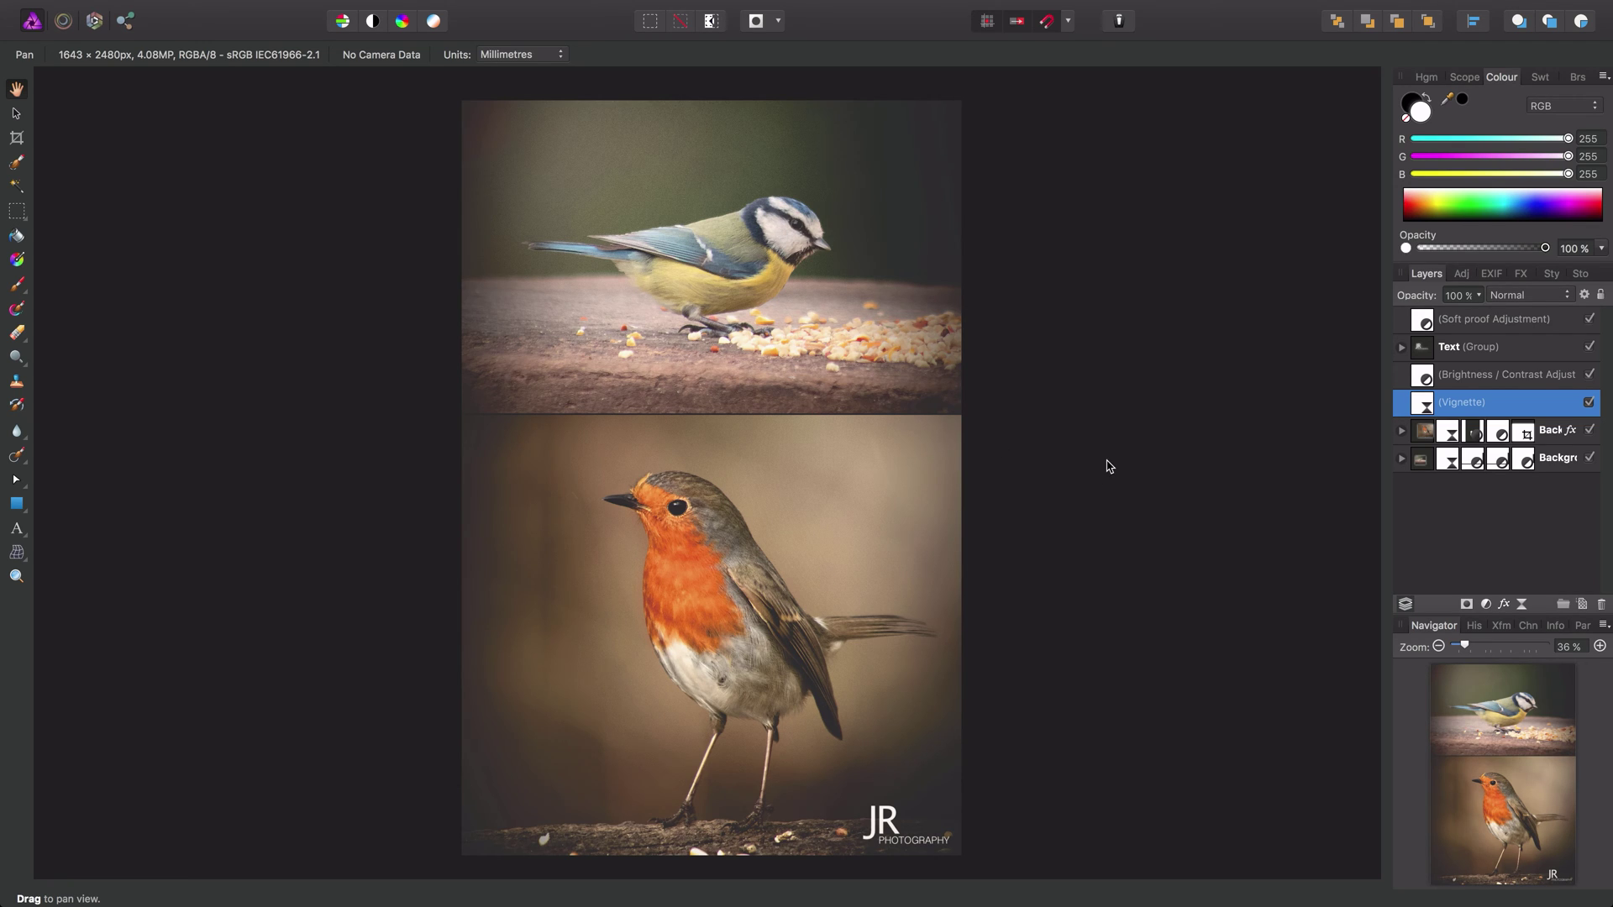
pyautogui.click(1555, 435)
pyautogui.click(1557, 463)
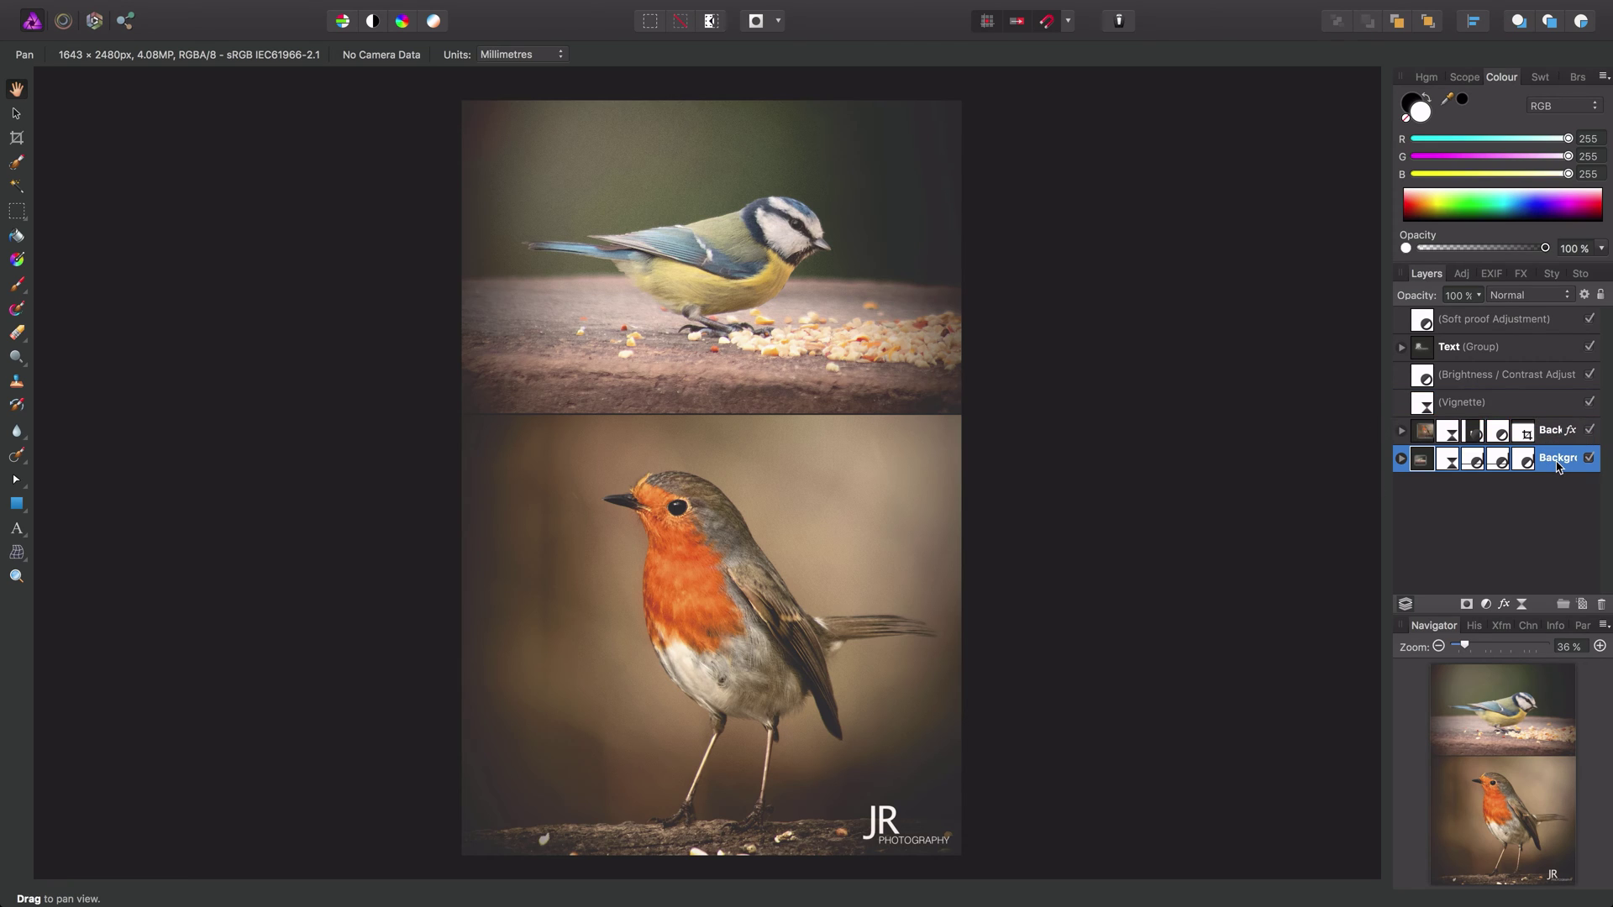
# - Expand the Background layer and toggle its nested Curves adjustment off and on to compare the robin
pyautogui.click(1400, 431)
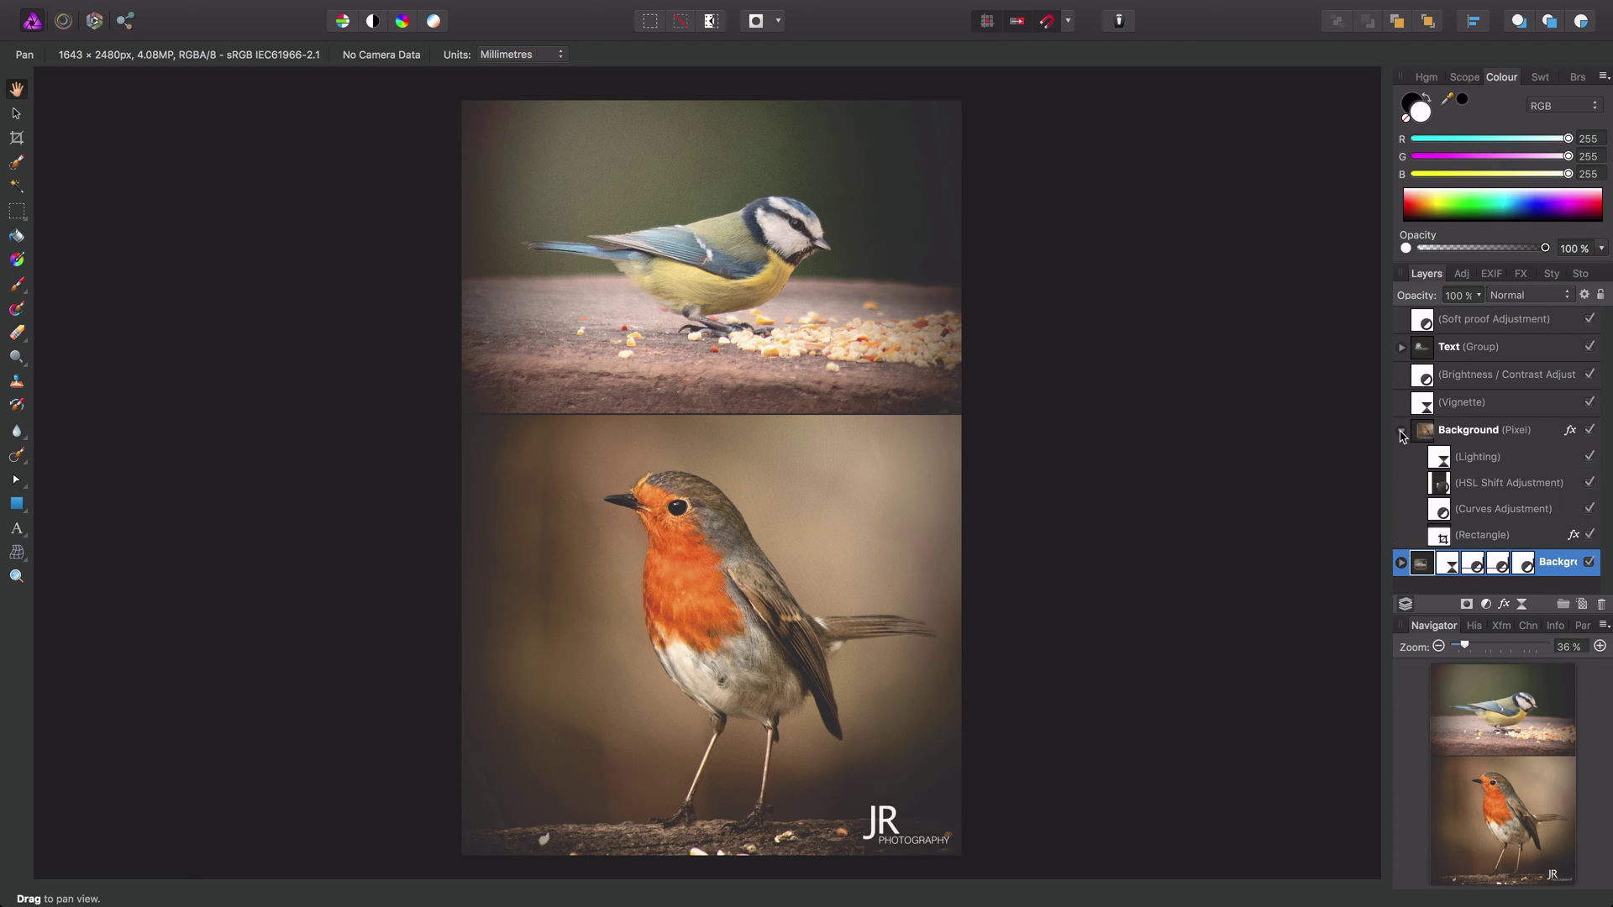
pyautogui.click(1441, 513)
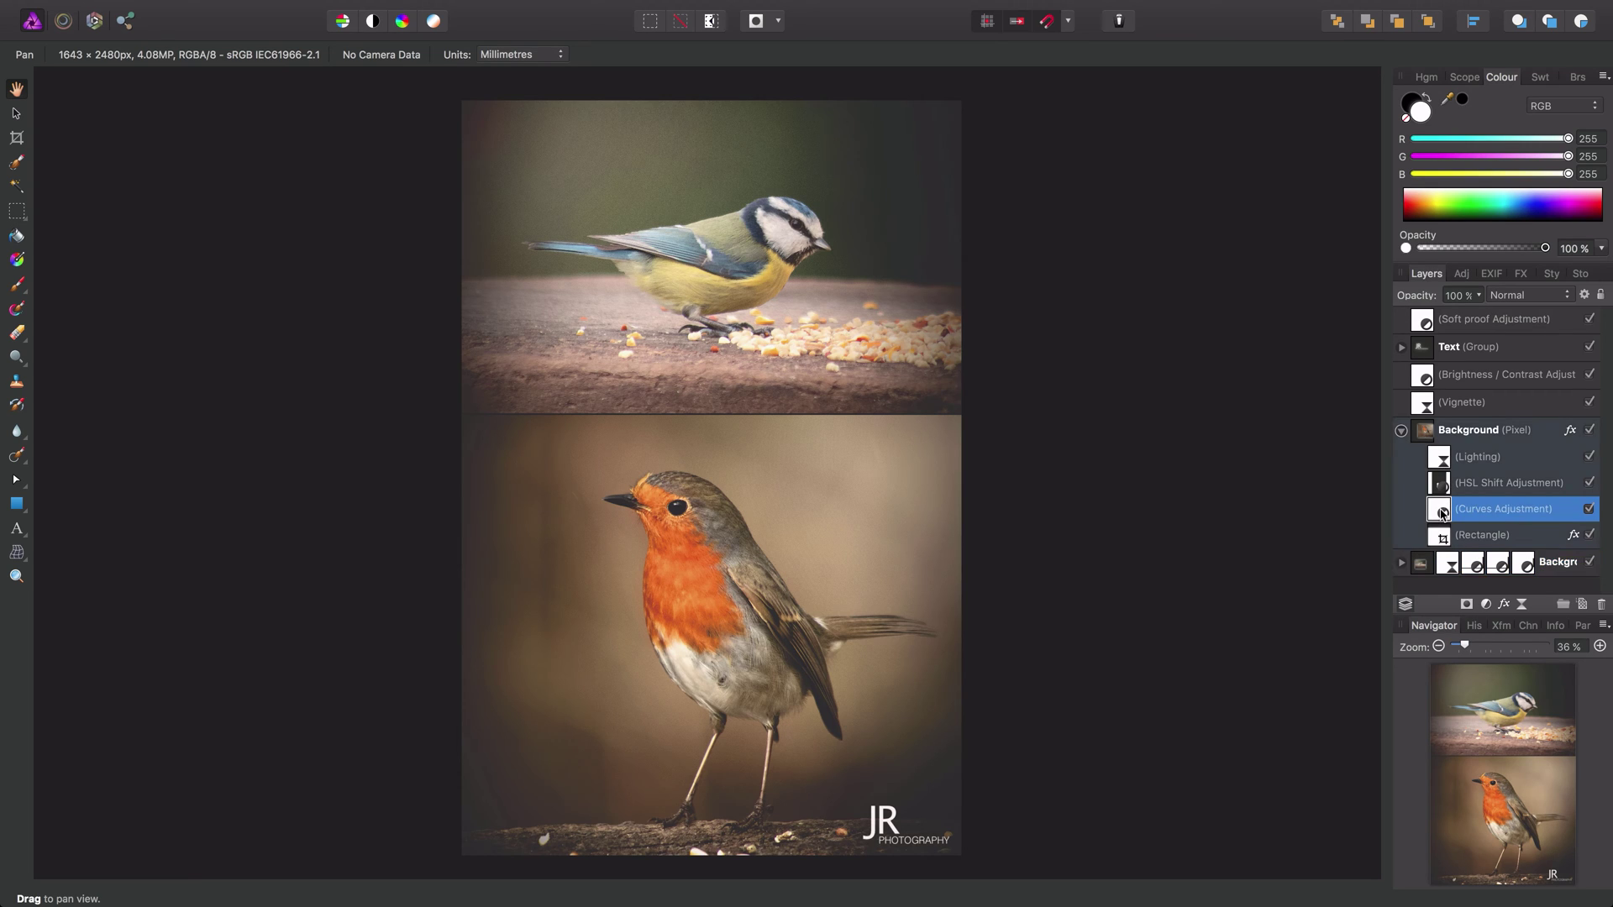
pyautogui.click(1589, 510)
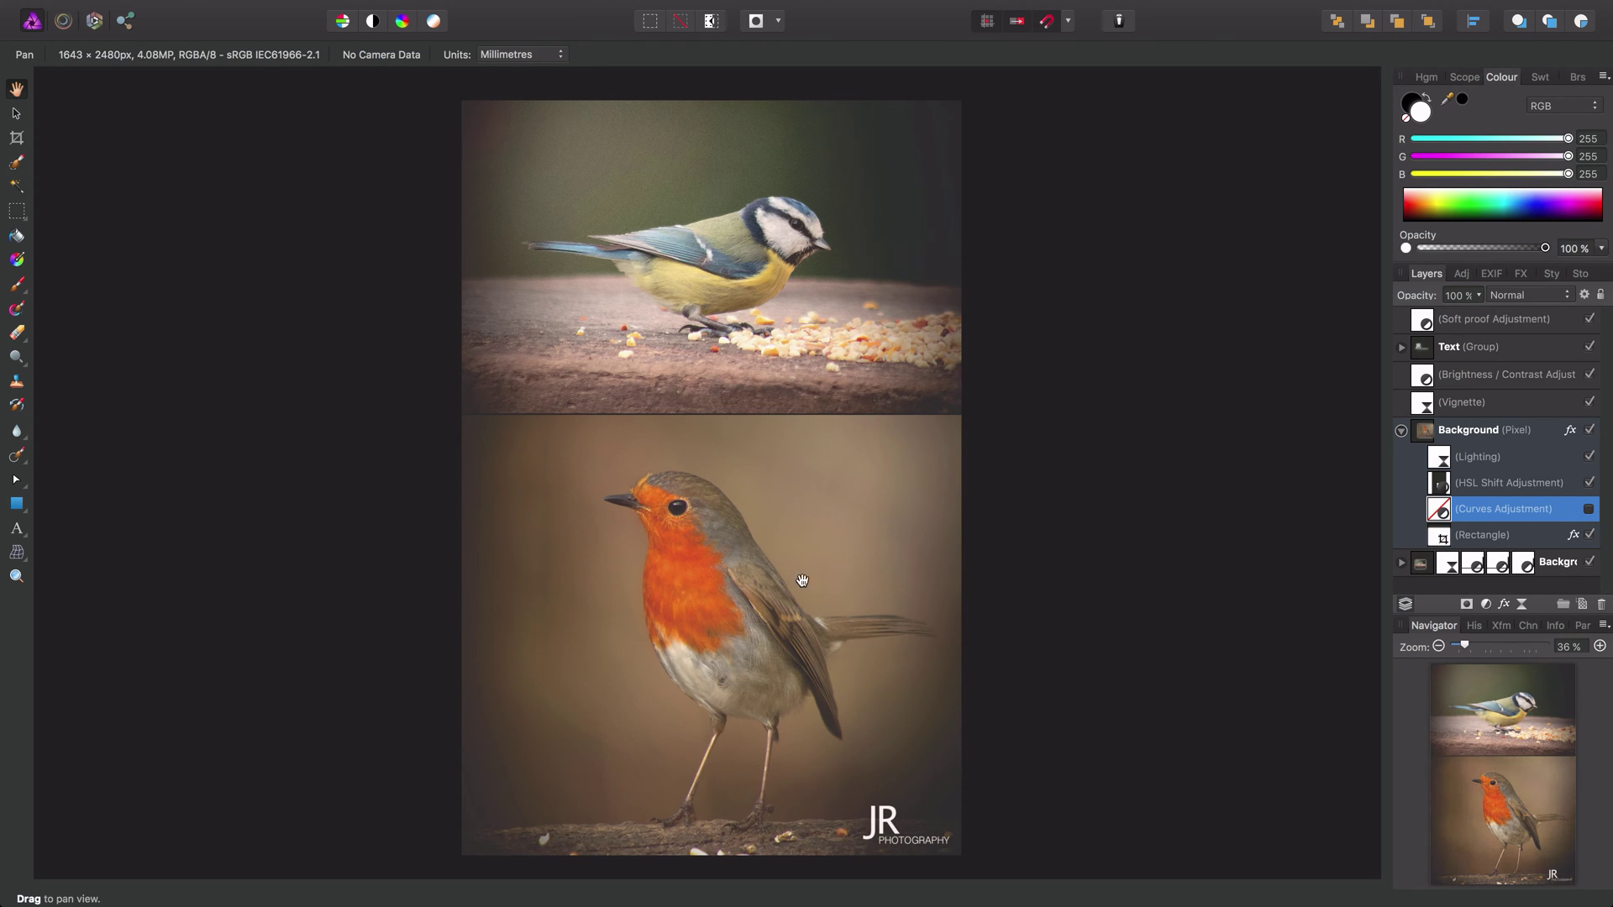
pyautogui.click(1590, 509)
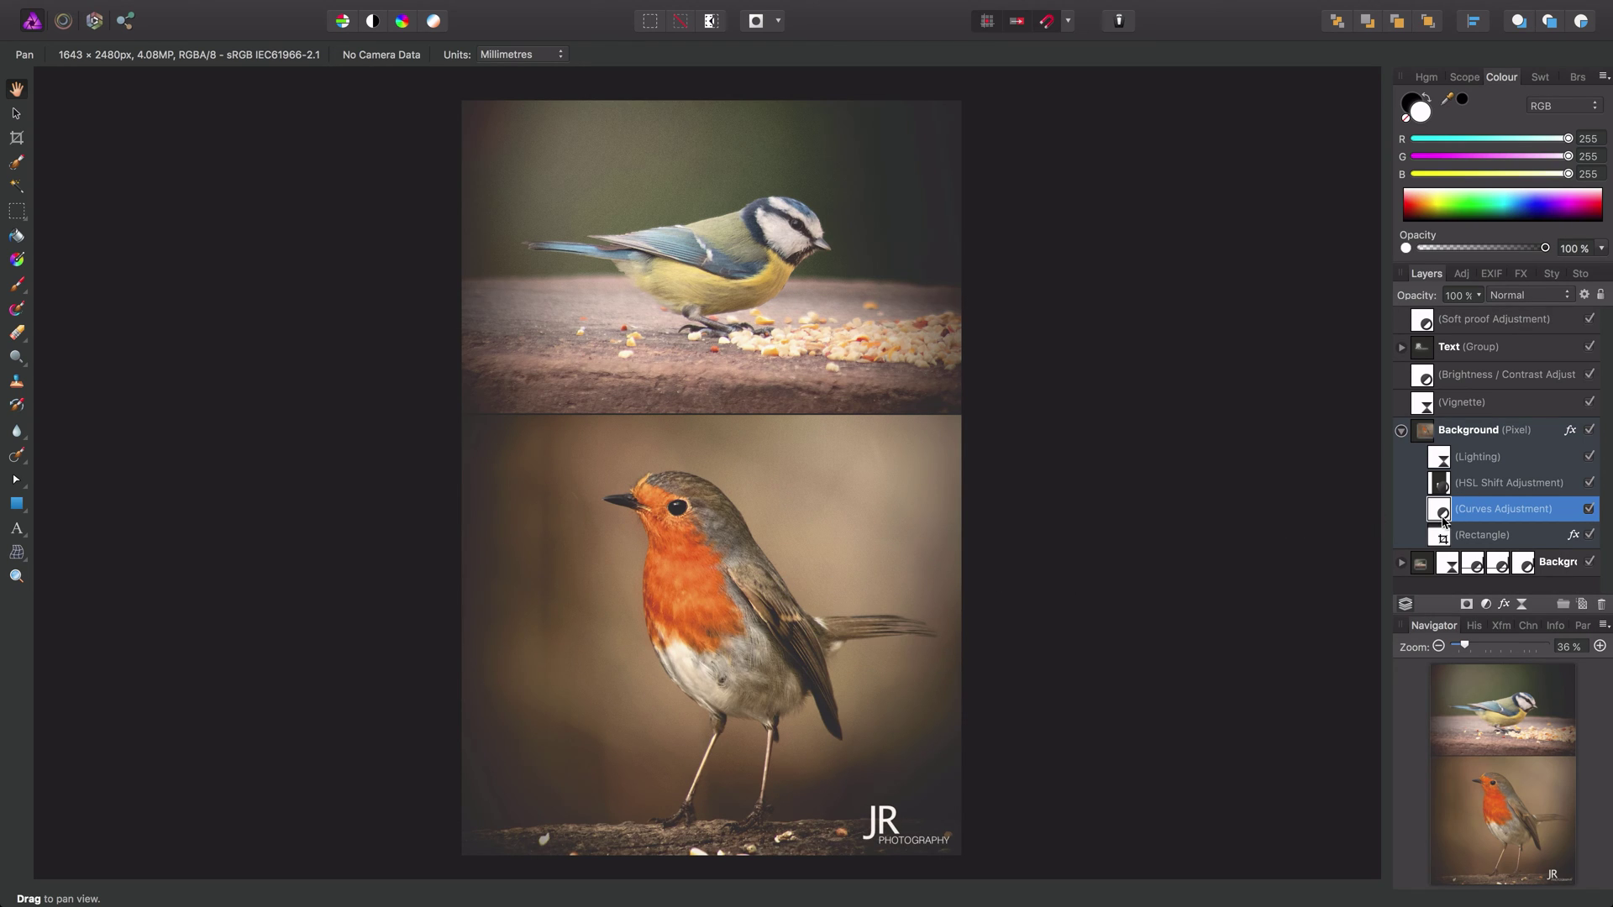
# - Drag the Curves Adjustment out of Background (Pixel) to sit above it
pyautogui.moveTo(1441, 512); pyautogui.dragTo(1407, 422)
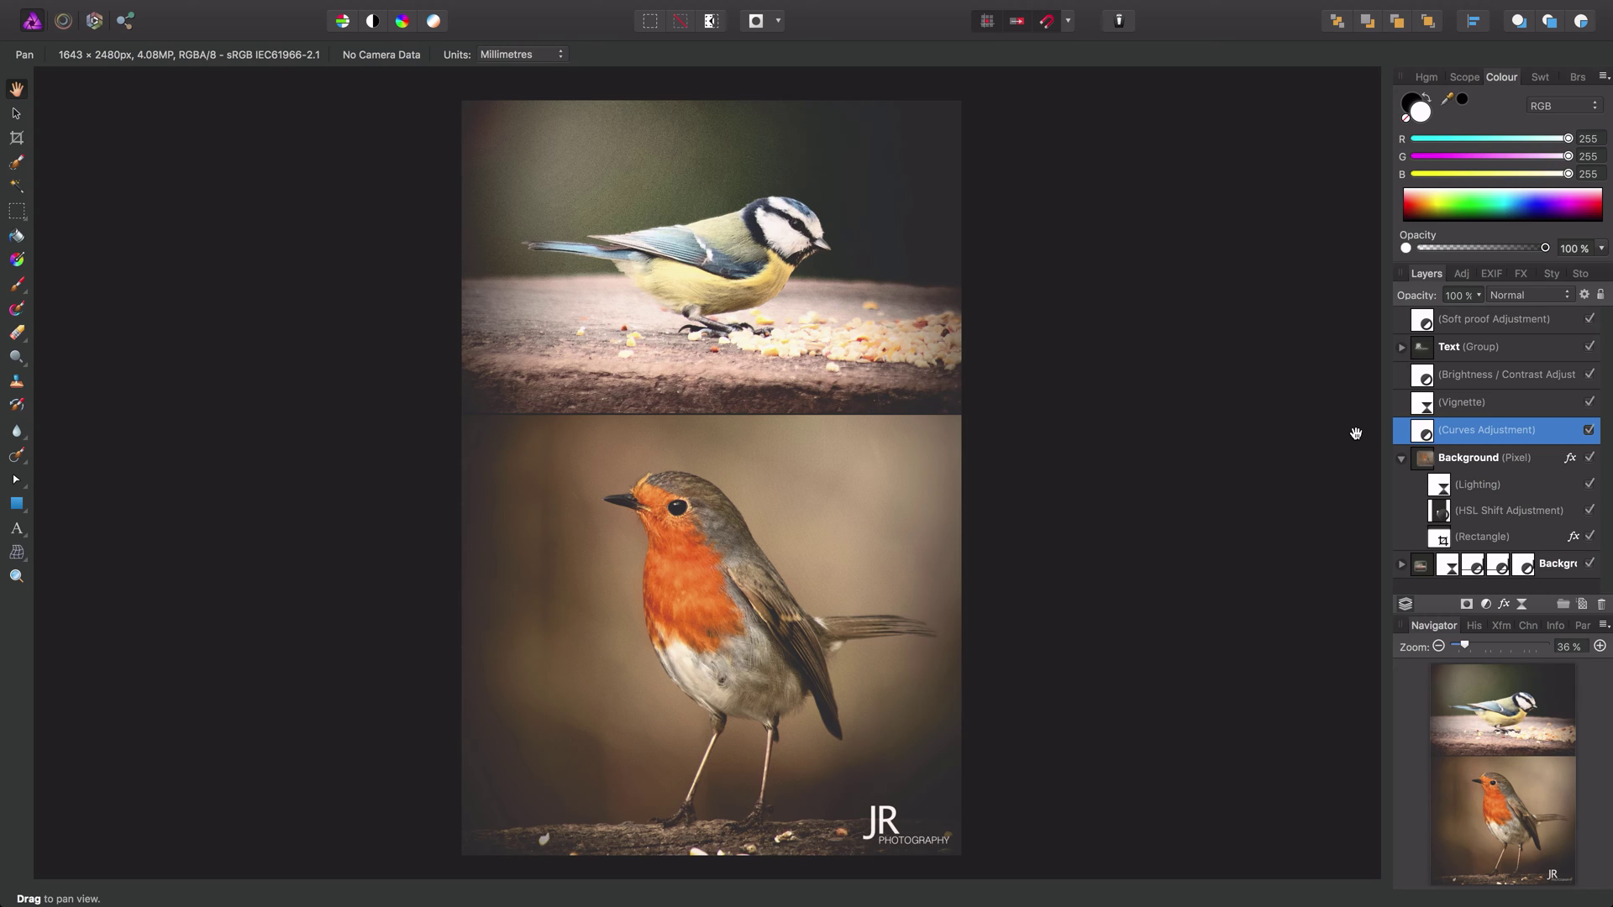
# - Move the Text group so it sits between Vignette and Curves Adjustment
pyautogui.click(1445, 352)
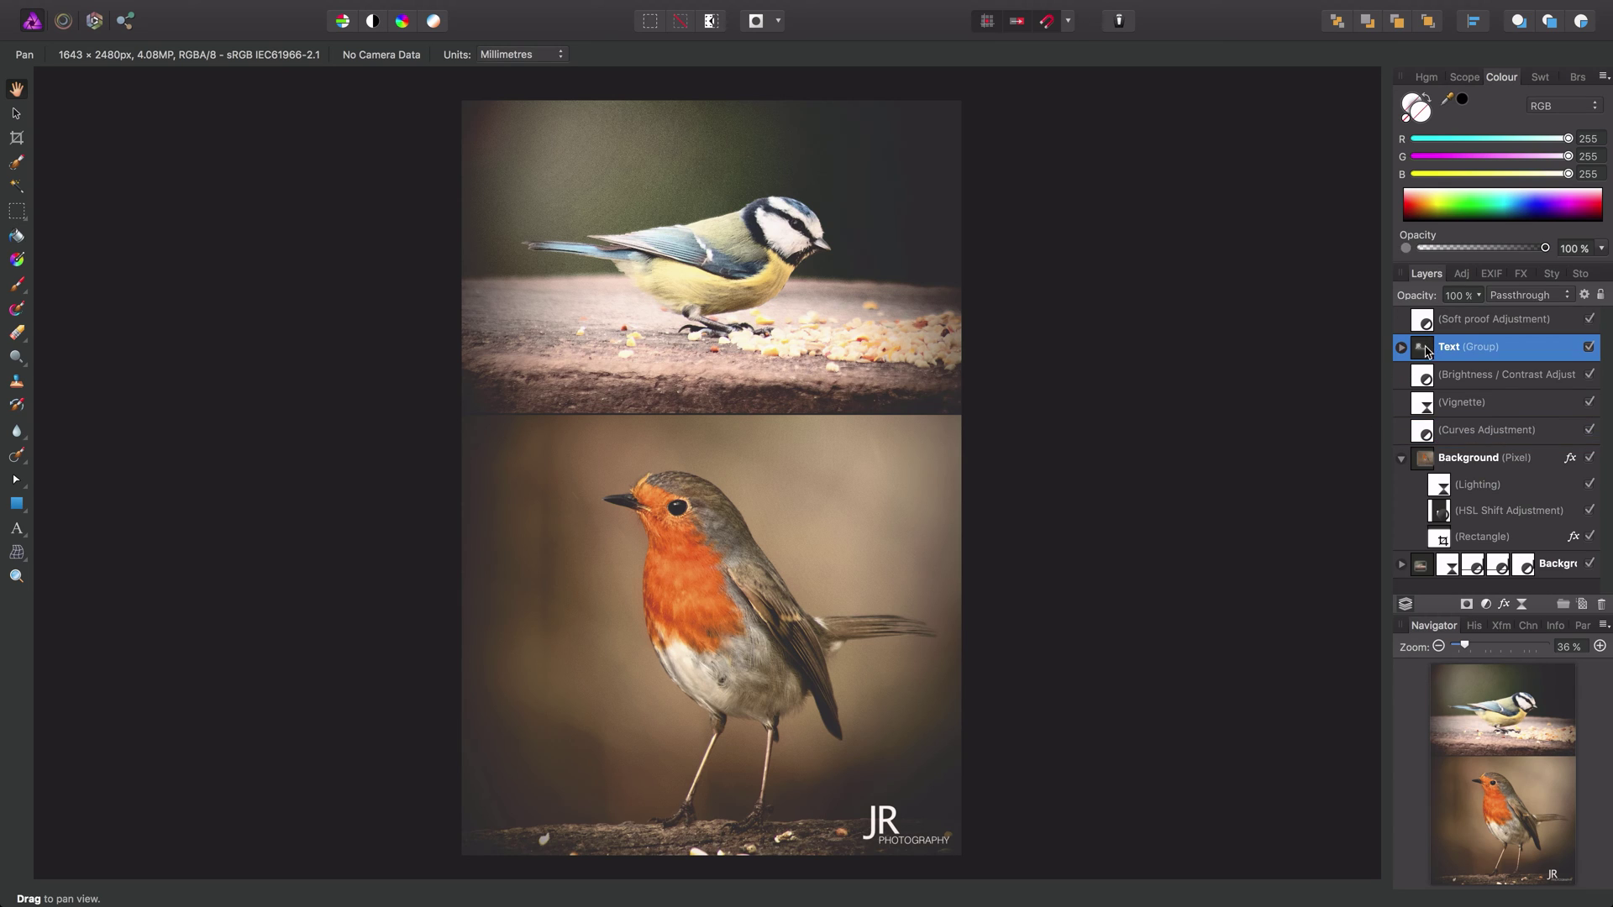
pyautogui.moveTo(1427, 357); pyautogui.dragTo(1411, 583)
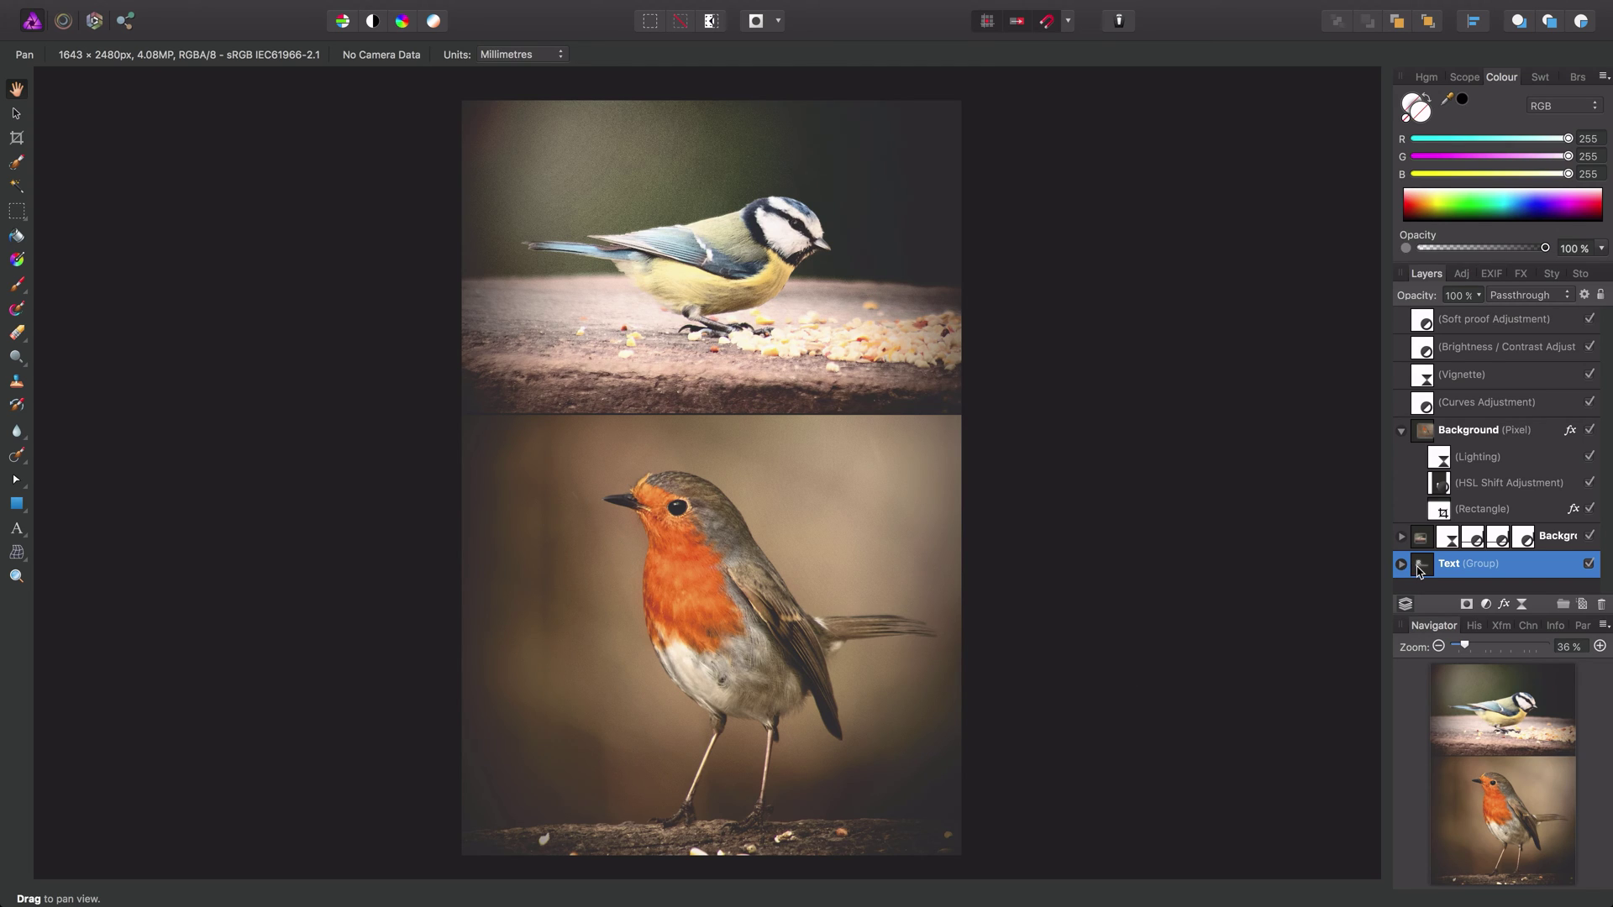
pyautogui.moveTo(1409, 570); pyautogui.dragTo(1406, 396)
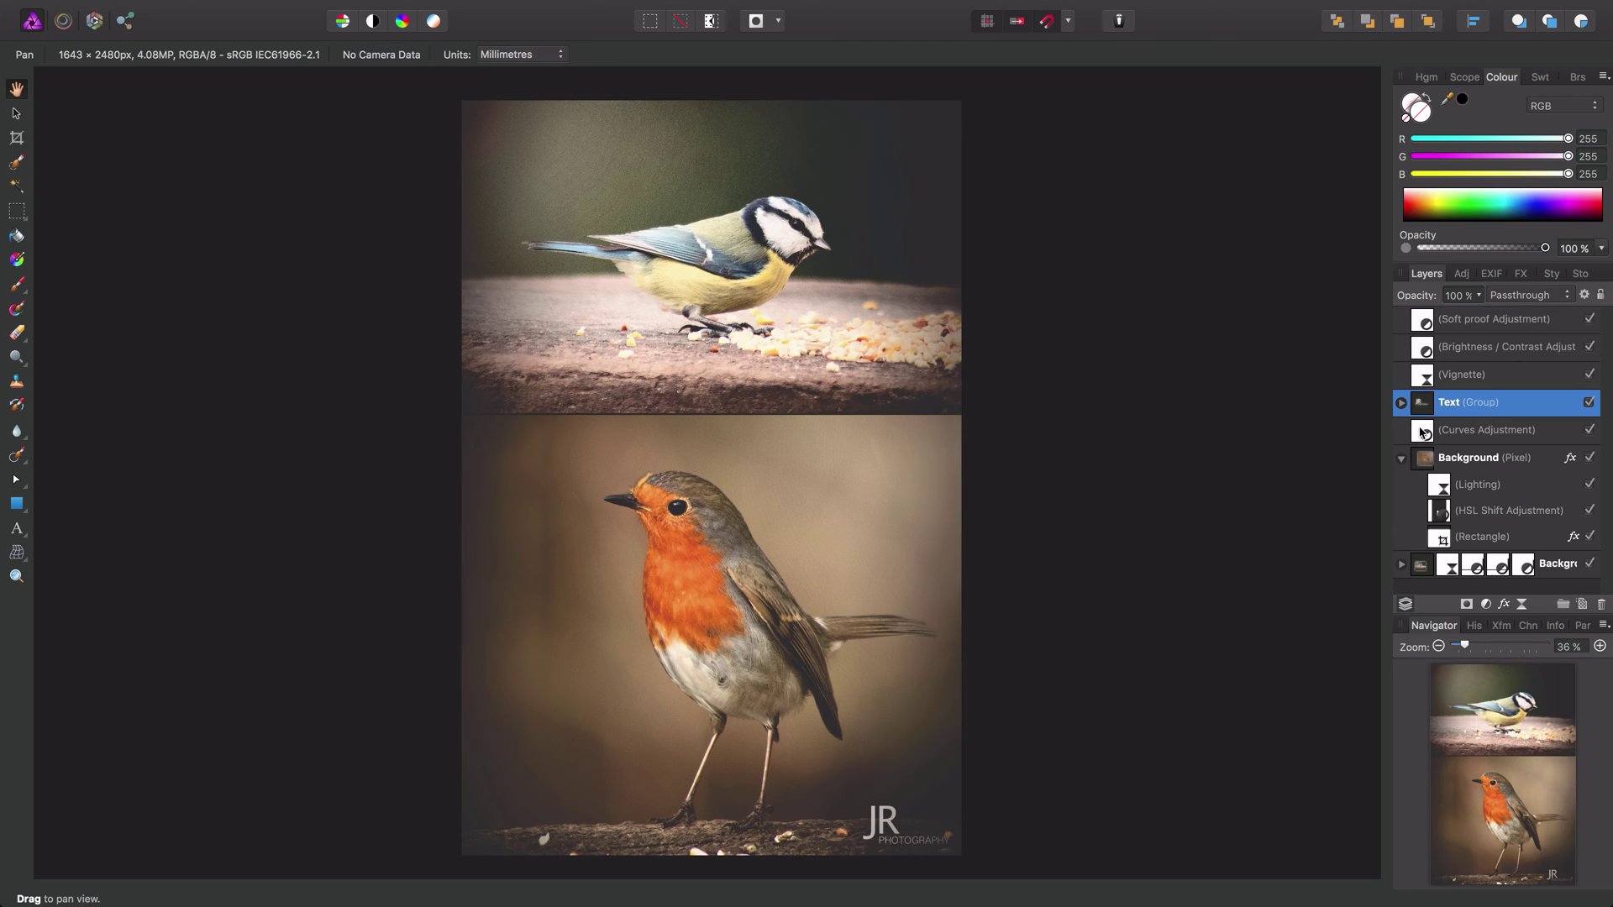
# - Nest the Curves Adjustment back inside Background (Pixel) and select it there
pyautogui.click(1424, 432)
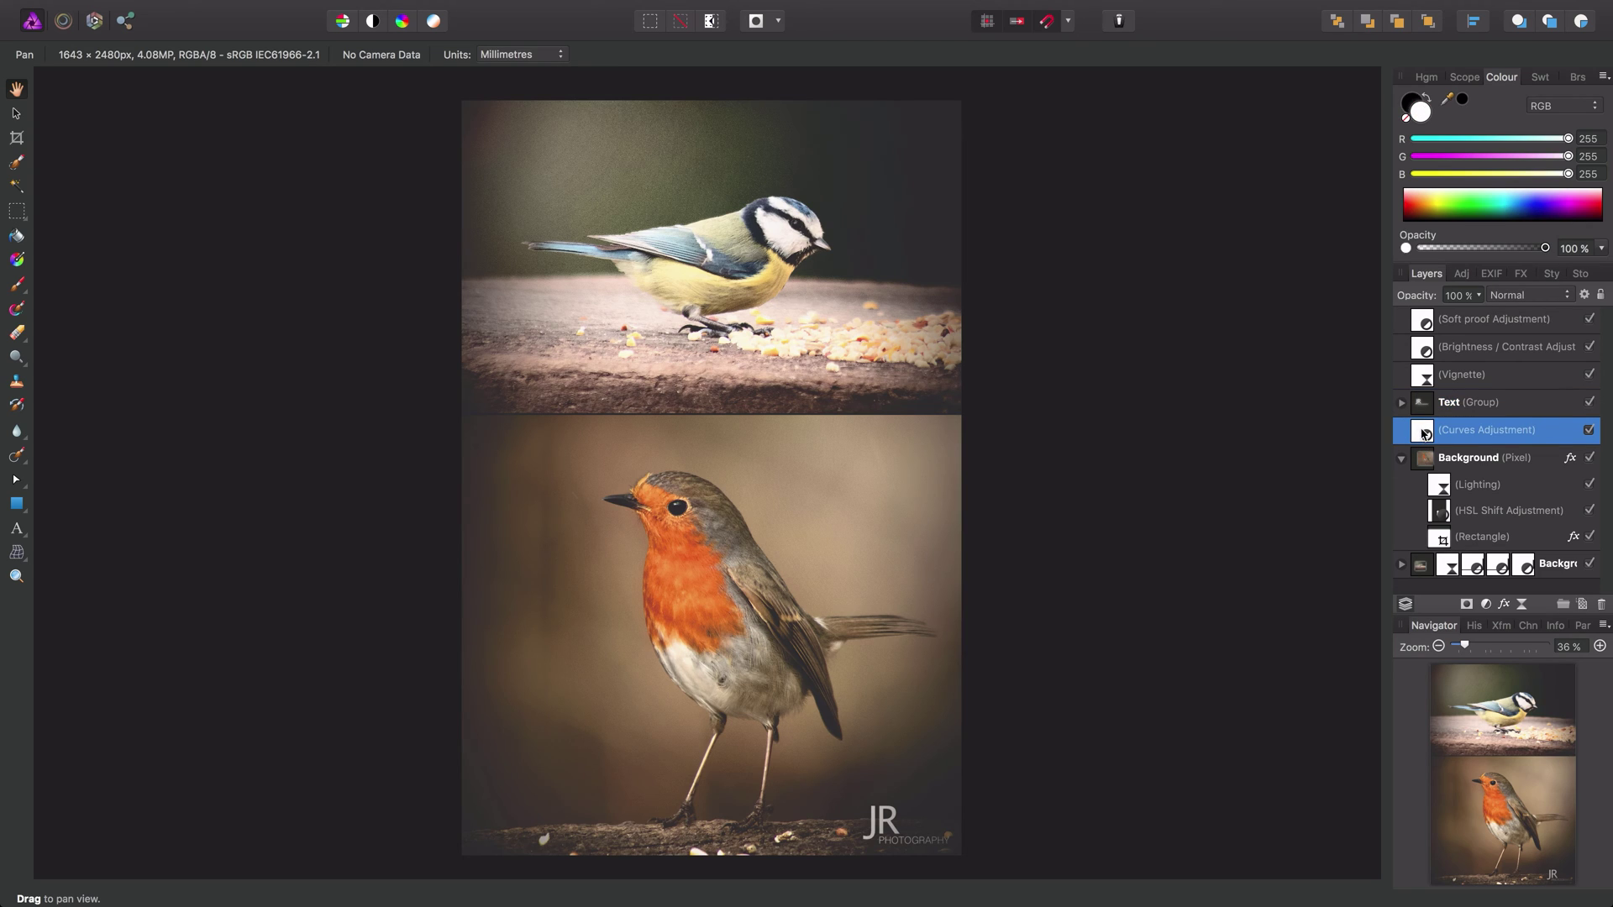
pyautogui.moveTo(1423, 432); pyautogui.dragTo(1433, 463)
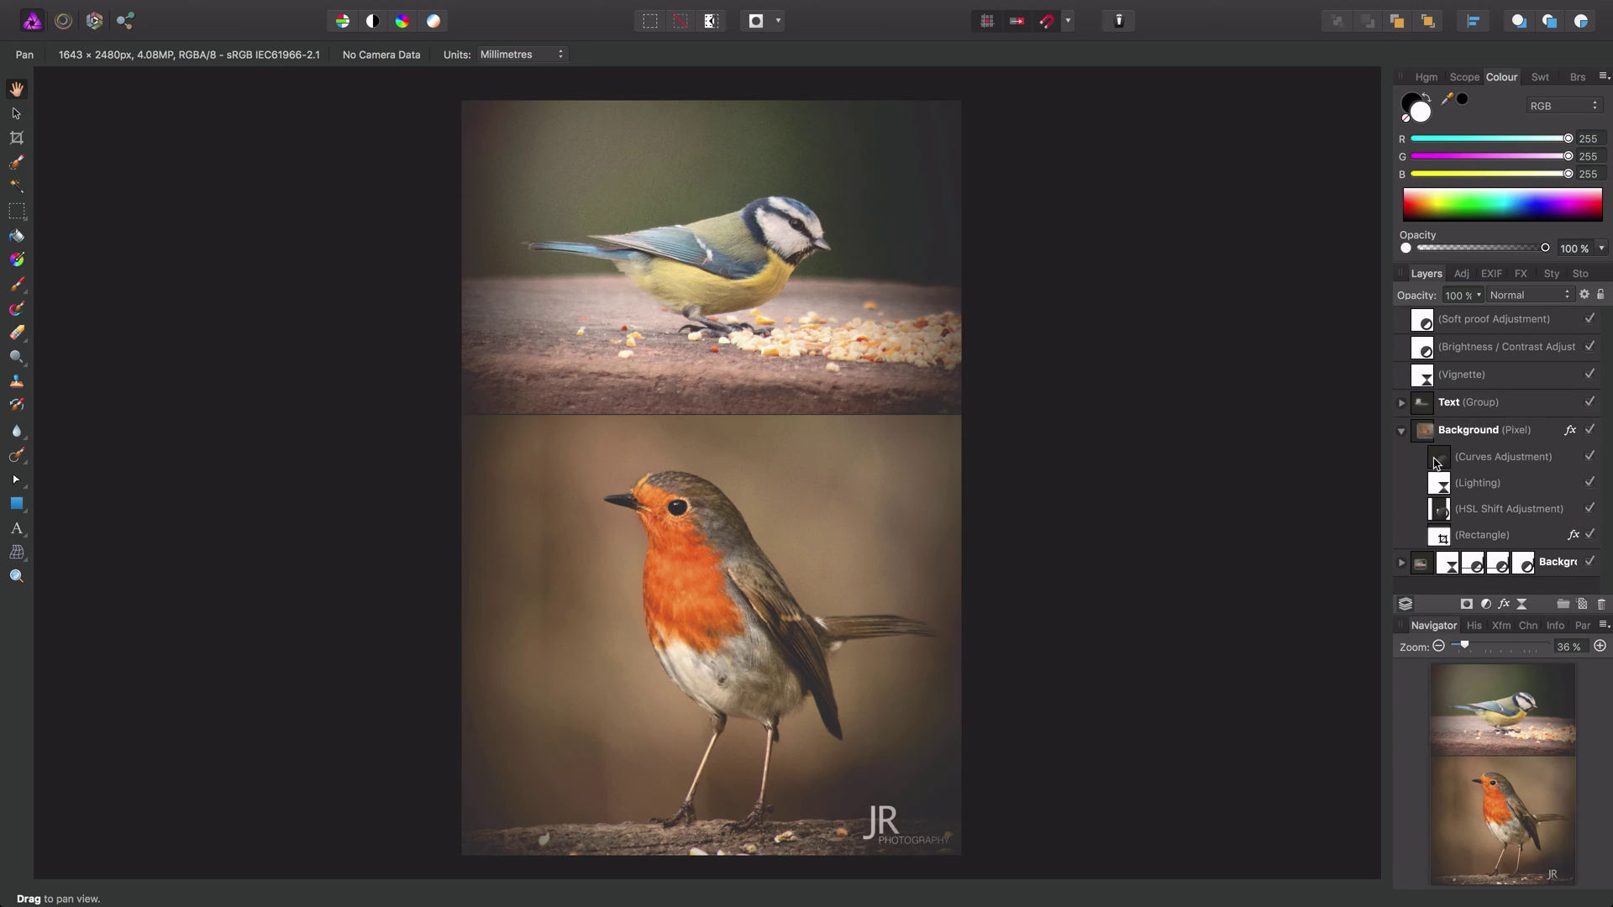
pyautogui.click(1433, 462)
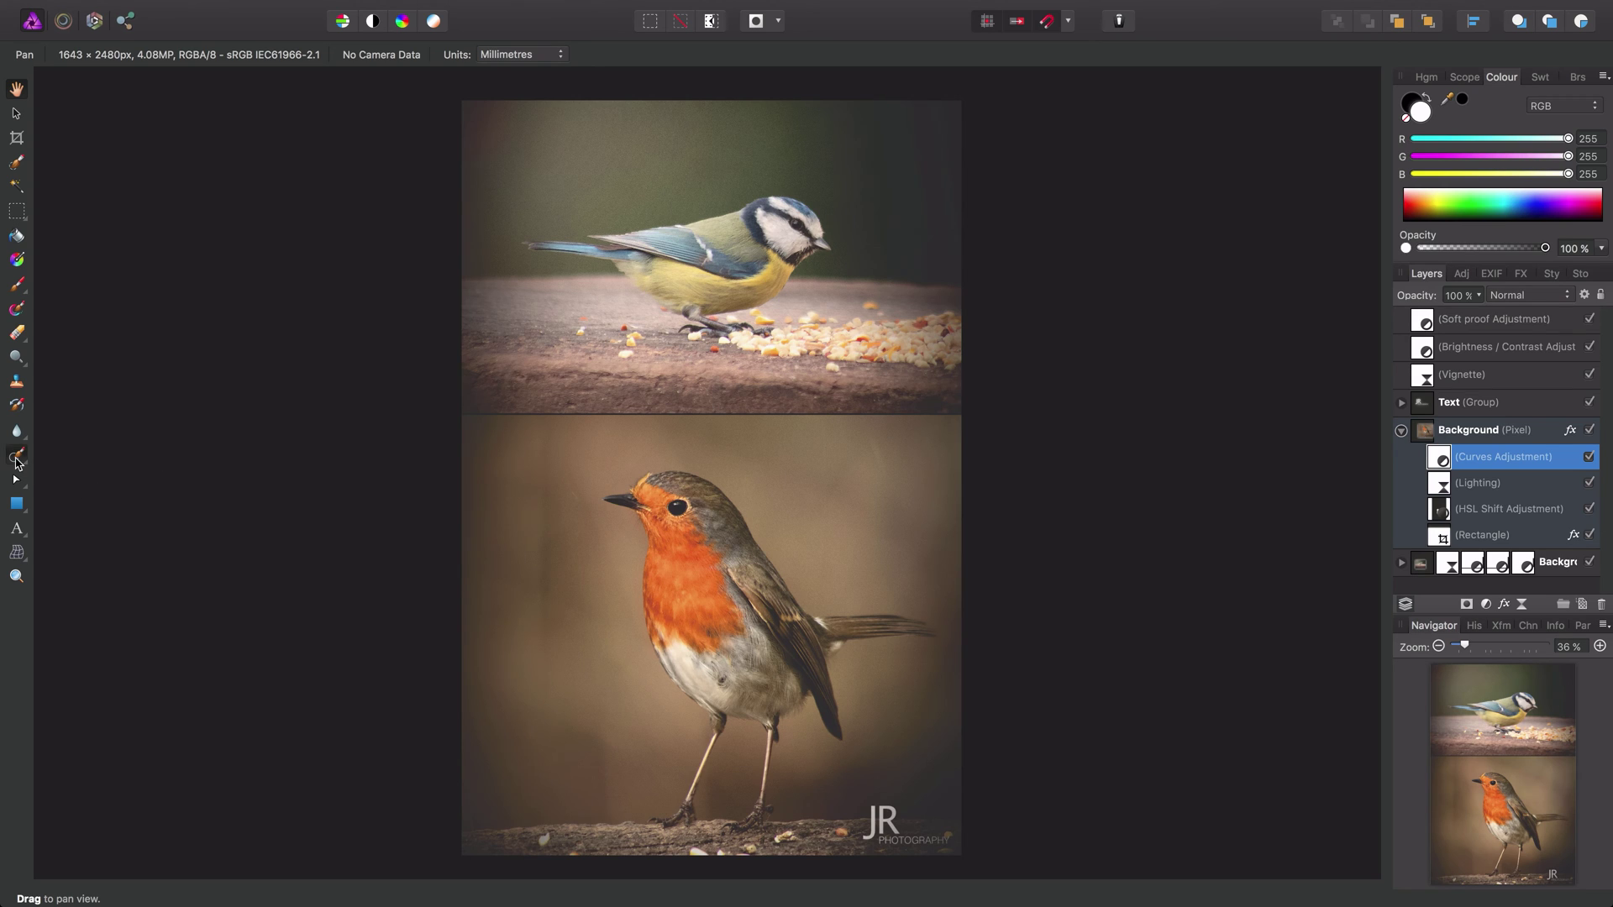
# - Switch to the Inpainting Brush, enlarge it to 170.2 px, and zoom in on the robin's legs
pyautogui.click(17, 461)
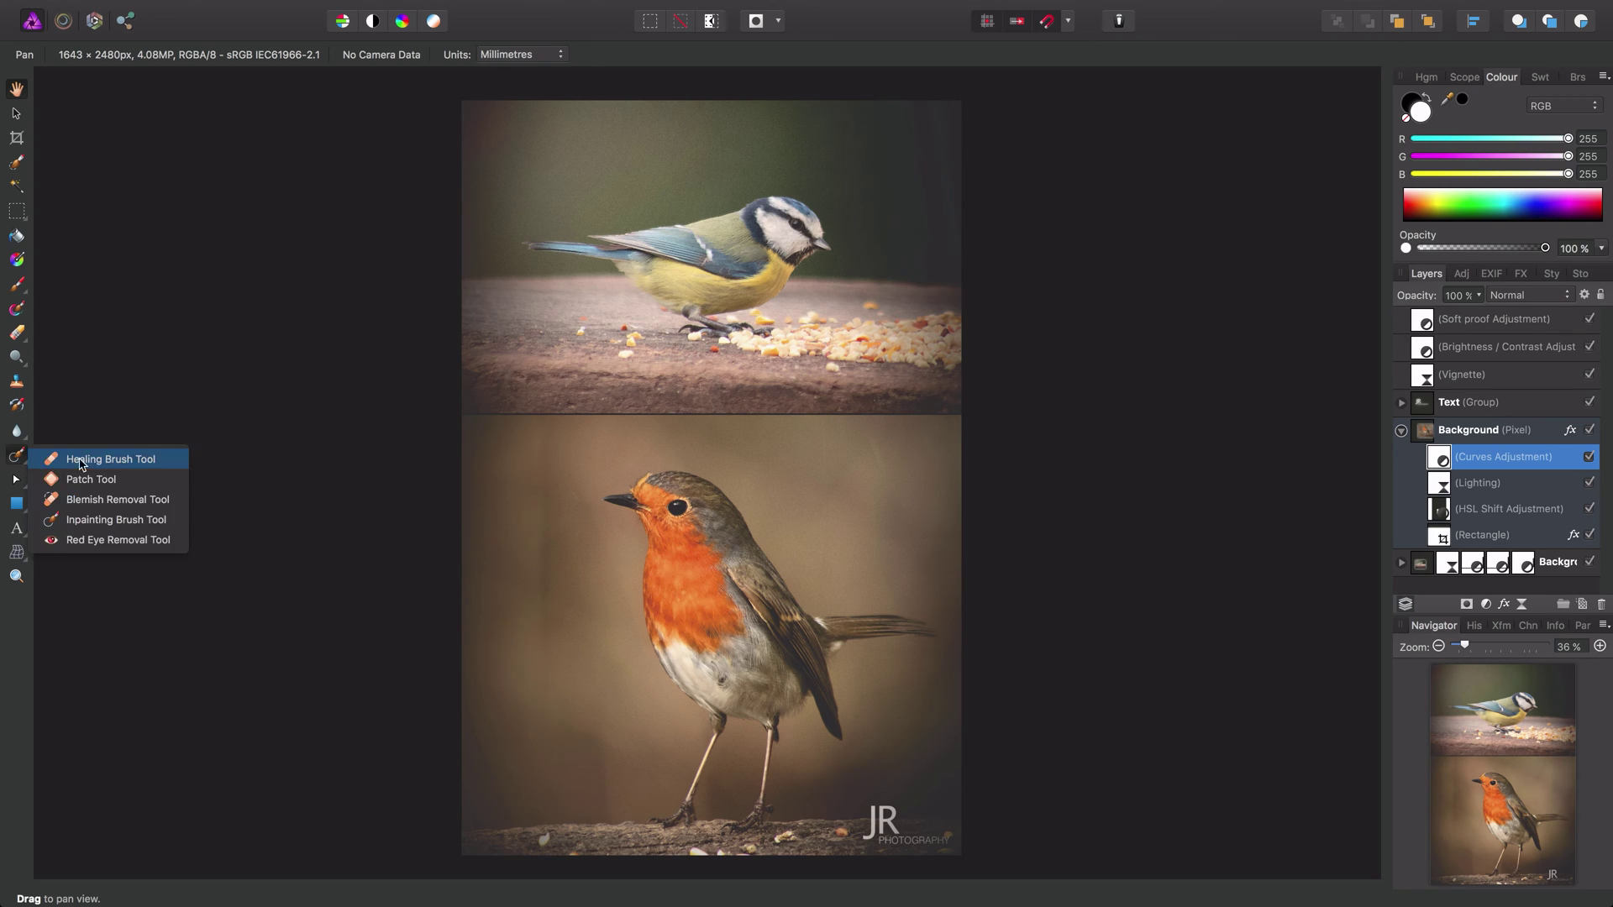
pyautogui.click(115, 521)
pyautogui.press(']')
pyautogui.press(']')
pyautogui.press(']')
pyautogui.press(']')
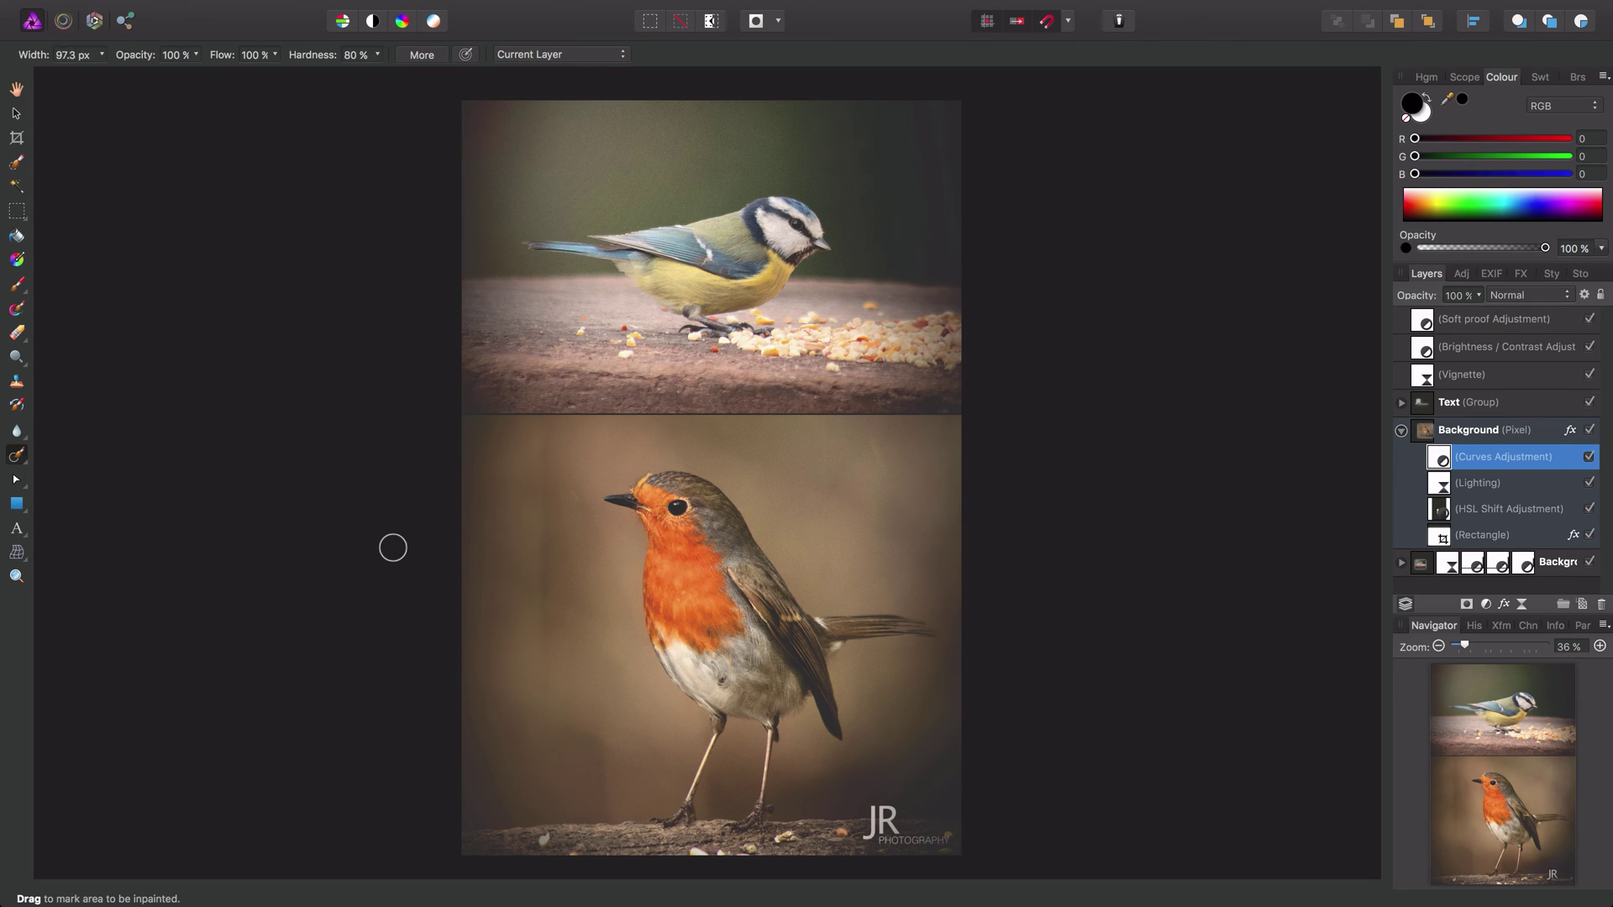
pyautogui.scroll(-5, 483, 436)
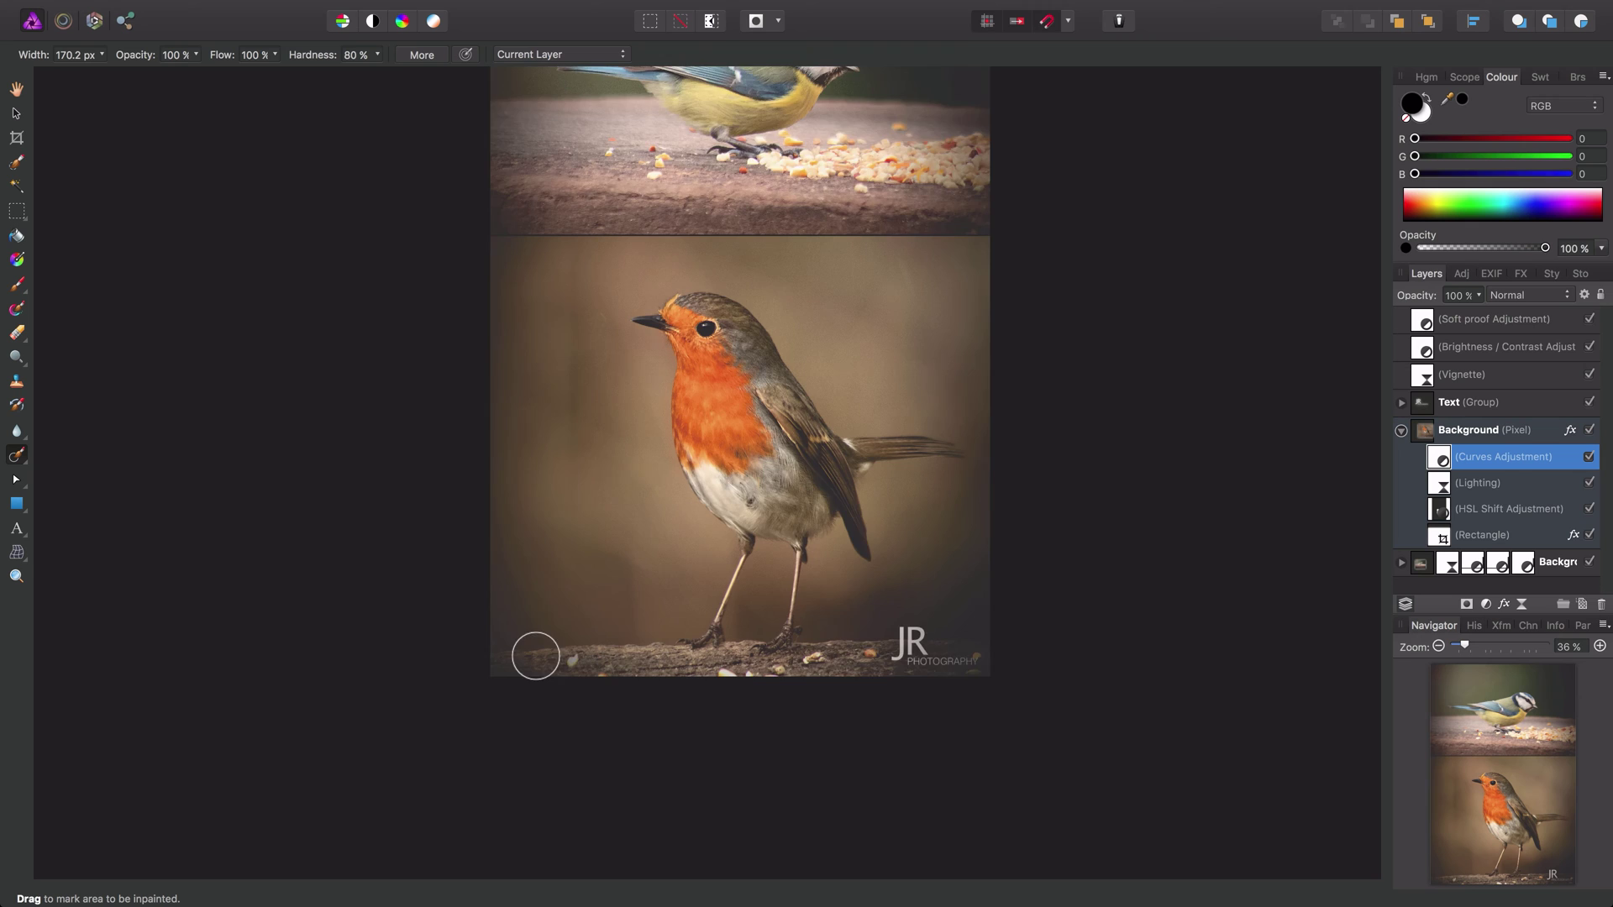
pyautogui.press(']')
pyautogui.press(']')
pyautogui.scroll(2, 533, 652)
pyautogui.scroll(3, 538, 734)
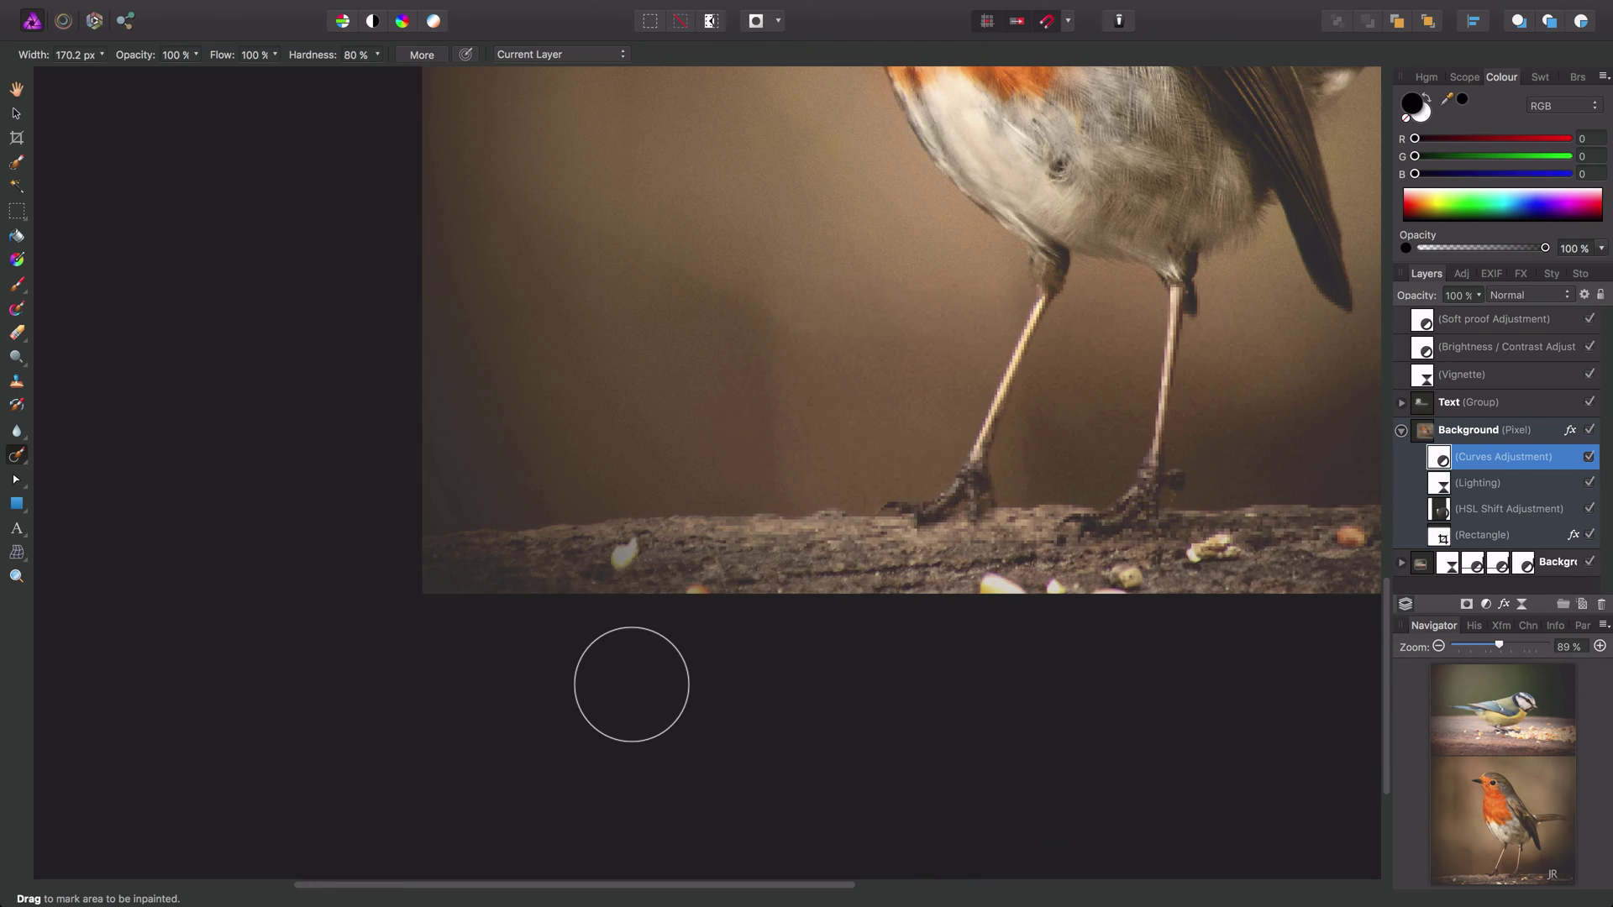
pyautogui.scroll(2, 630, 684)
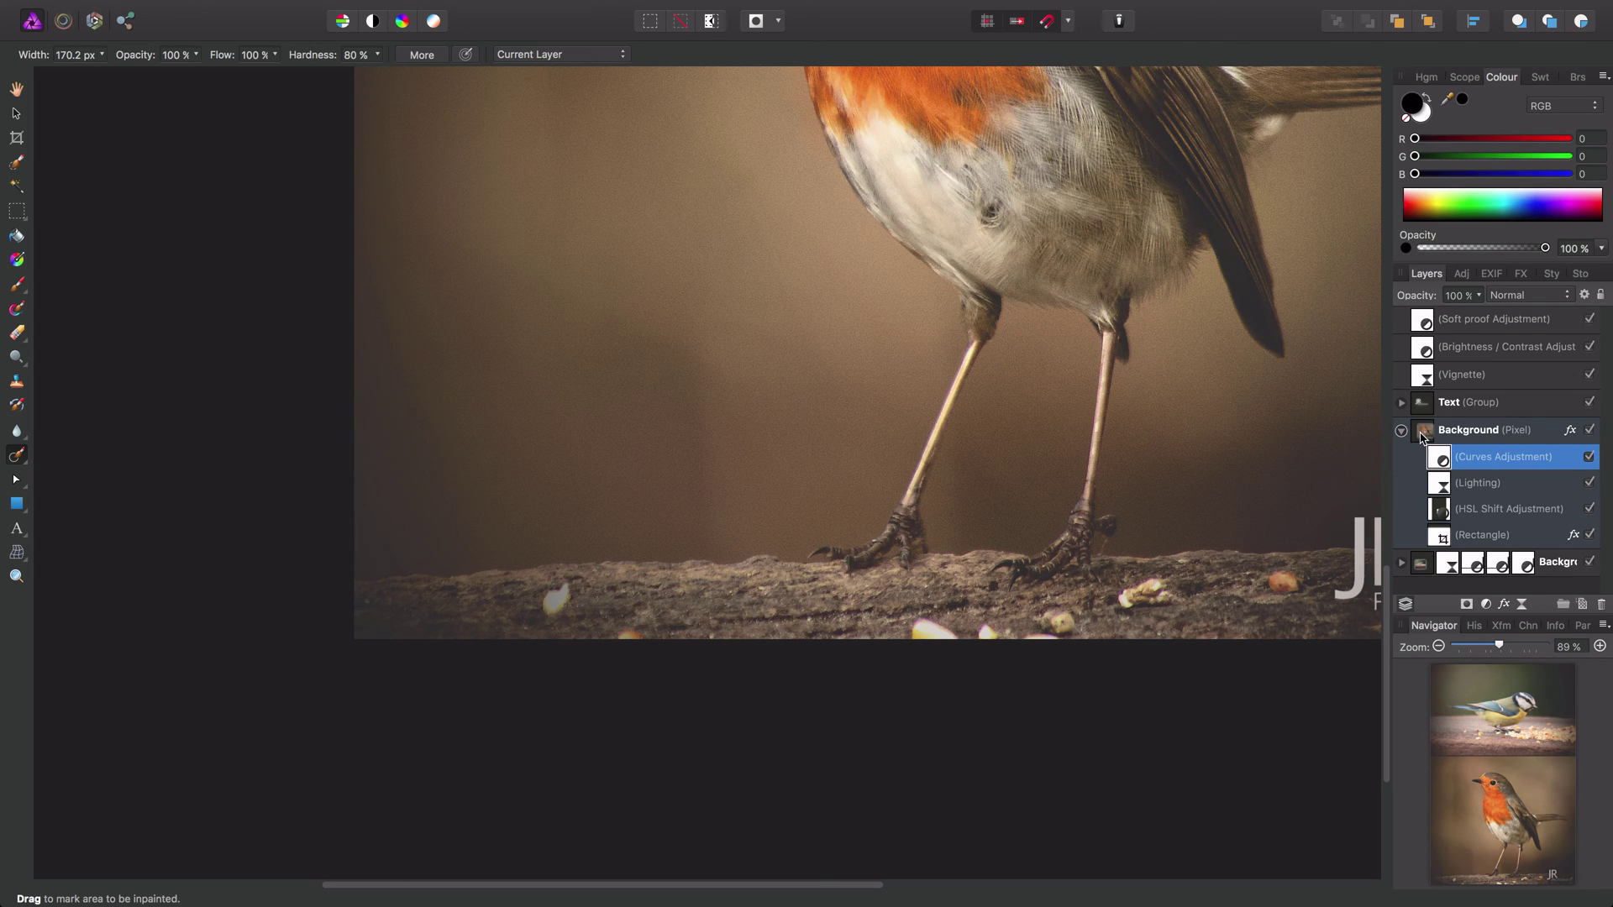
# - Inpaint along the perch's bottom edge on the Background layer, then zoom to fit the whole poster
pyautogui.click(1420, 435)
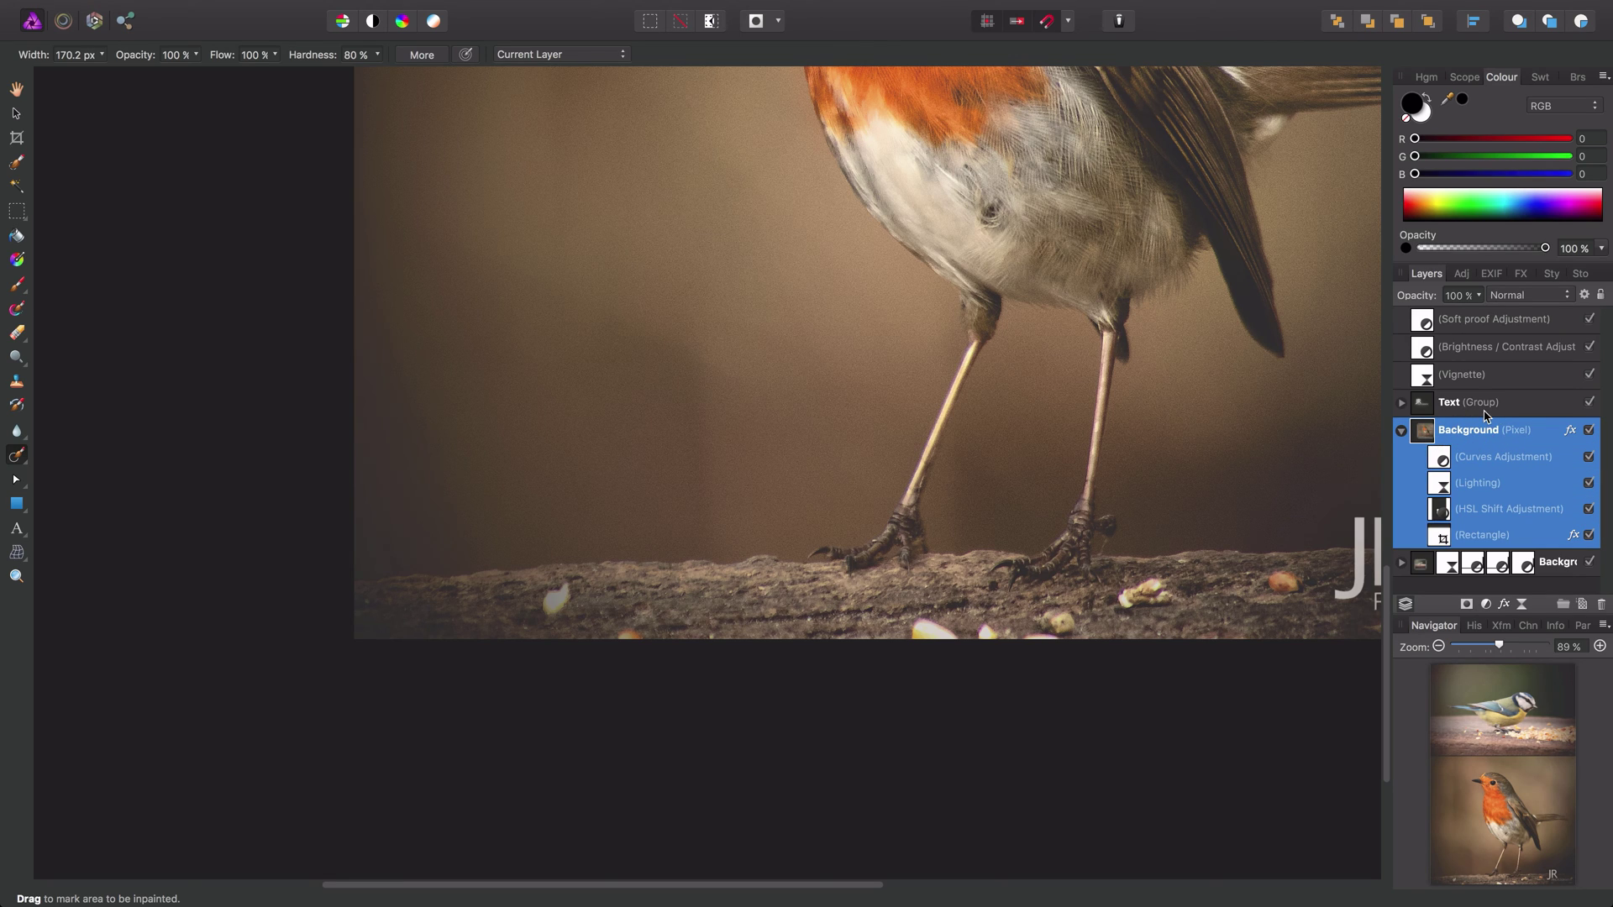
pyautogui.moveTo(637, 647)
pyautogui.mouseDown()
pyautogui.moveTo(560, 635)
pyautogui.moveTo(656, 637)
pyautogui.moveTo(530, 635)
pyautogui.moveTo(609, 645)
pyautogui.mouseUp()
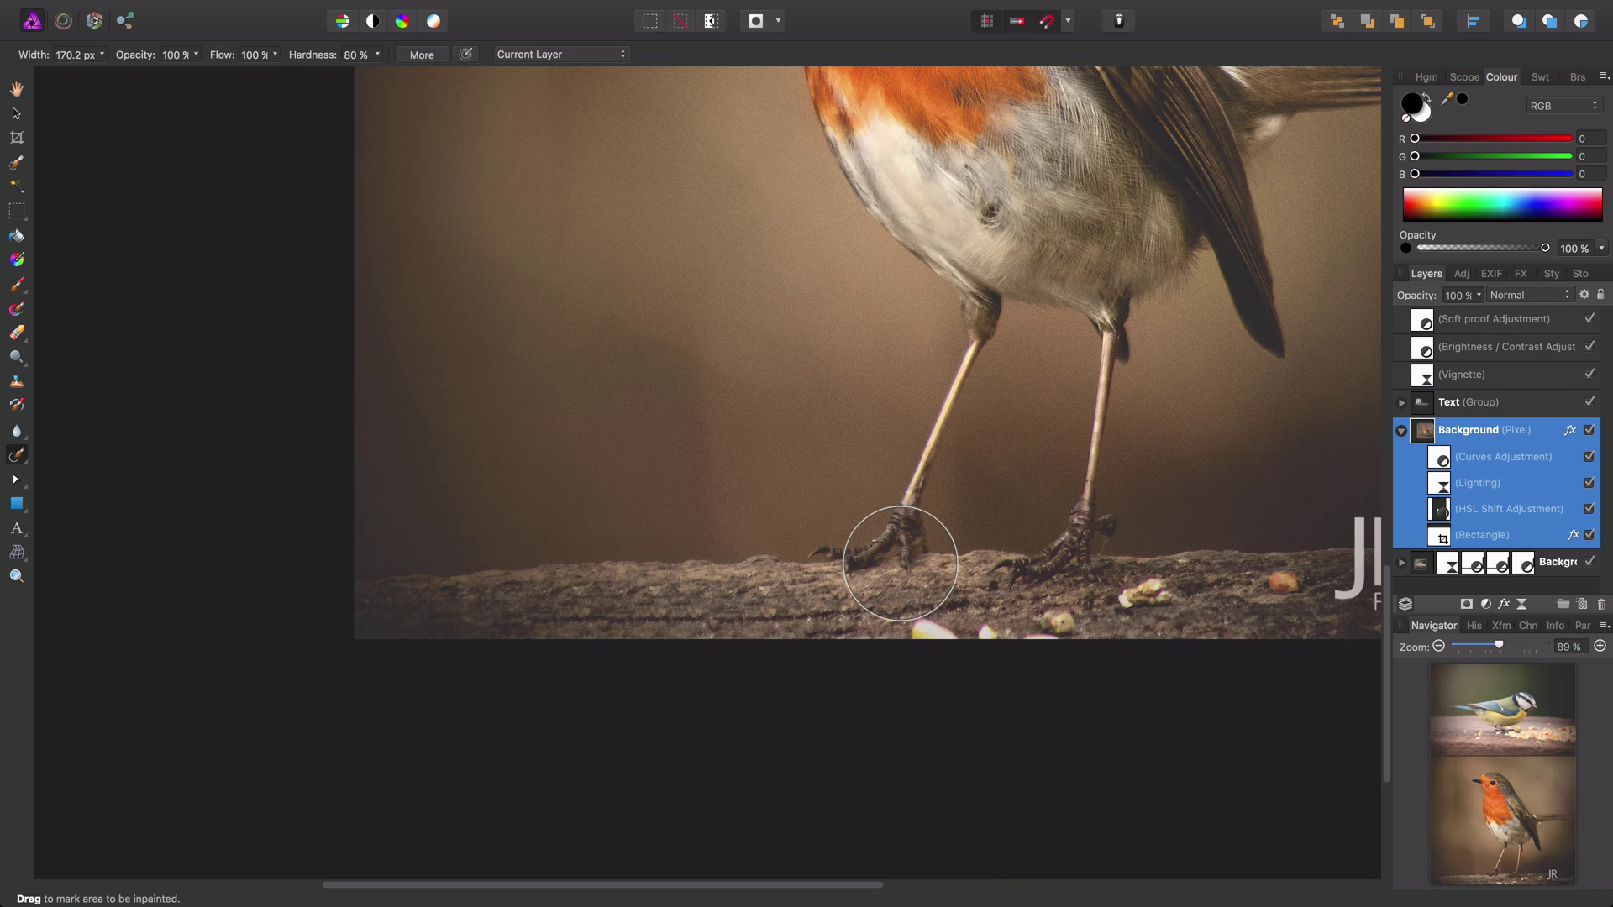
pyautogui.press('x')
pyautogui.press('h')
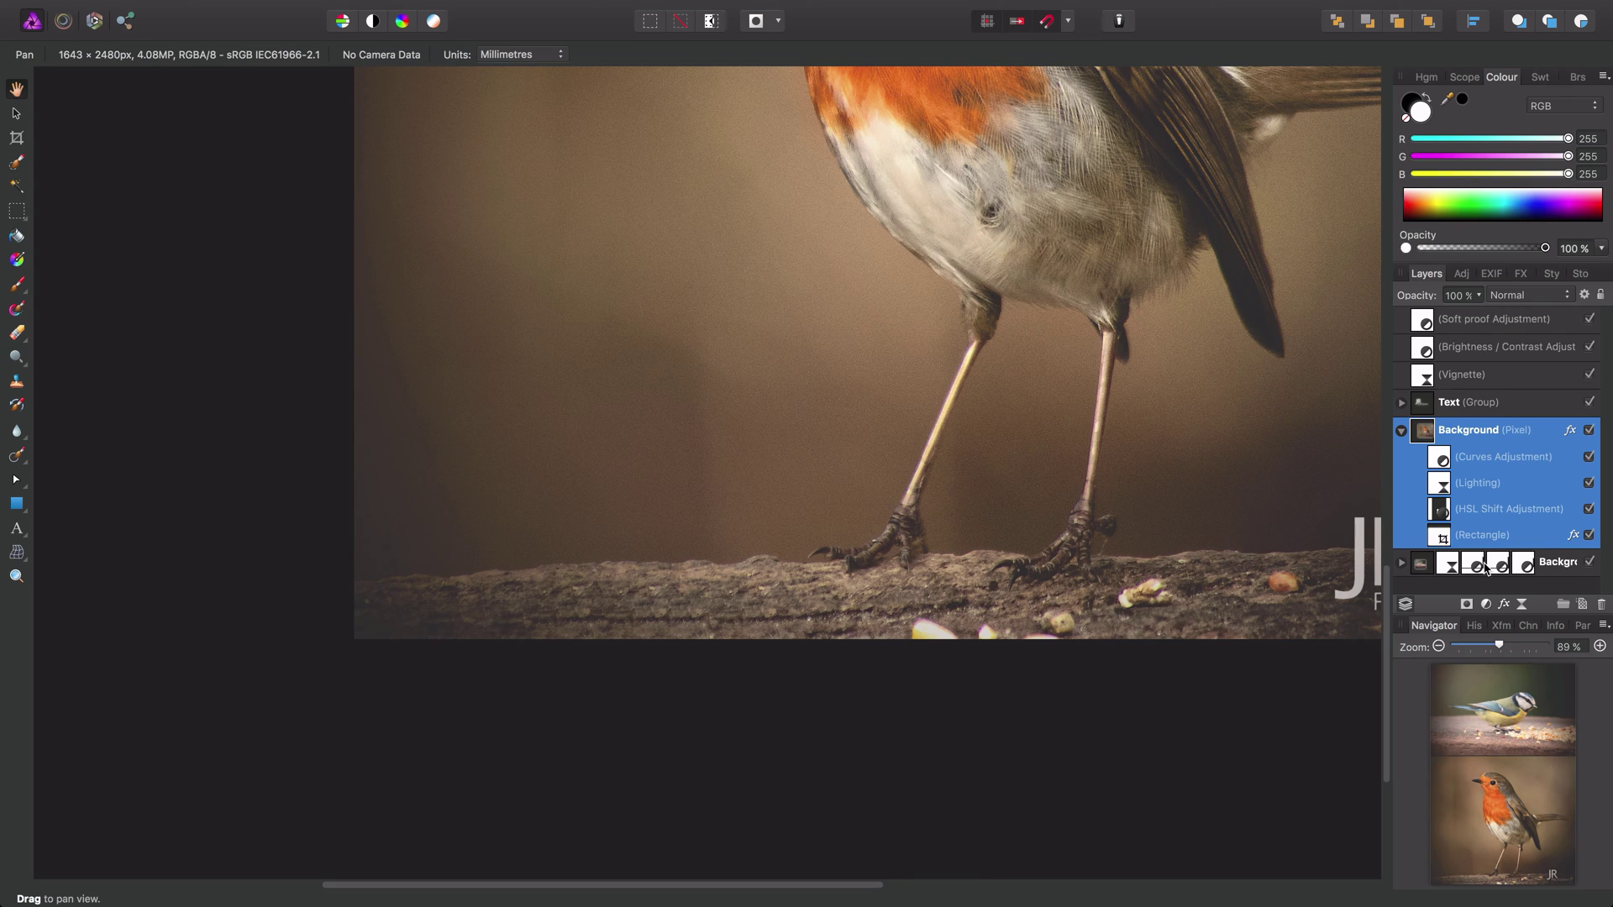
pyautogui.press('super+0')
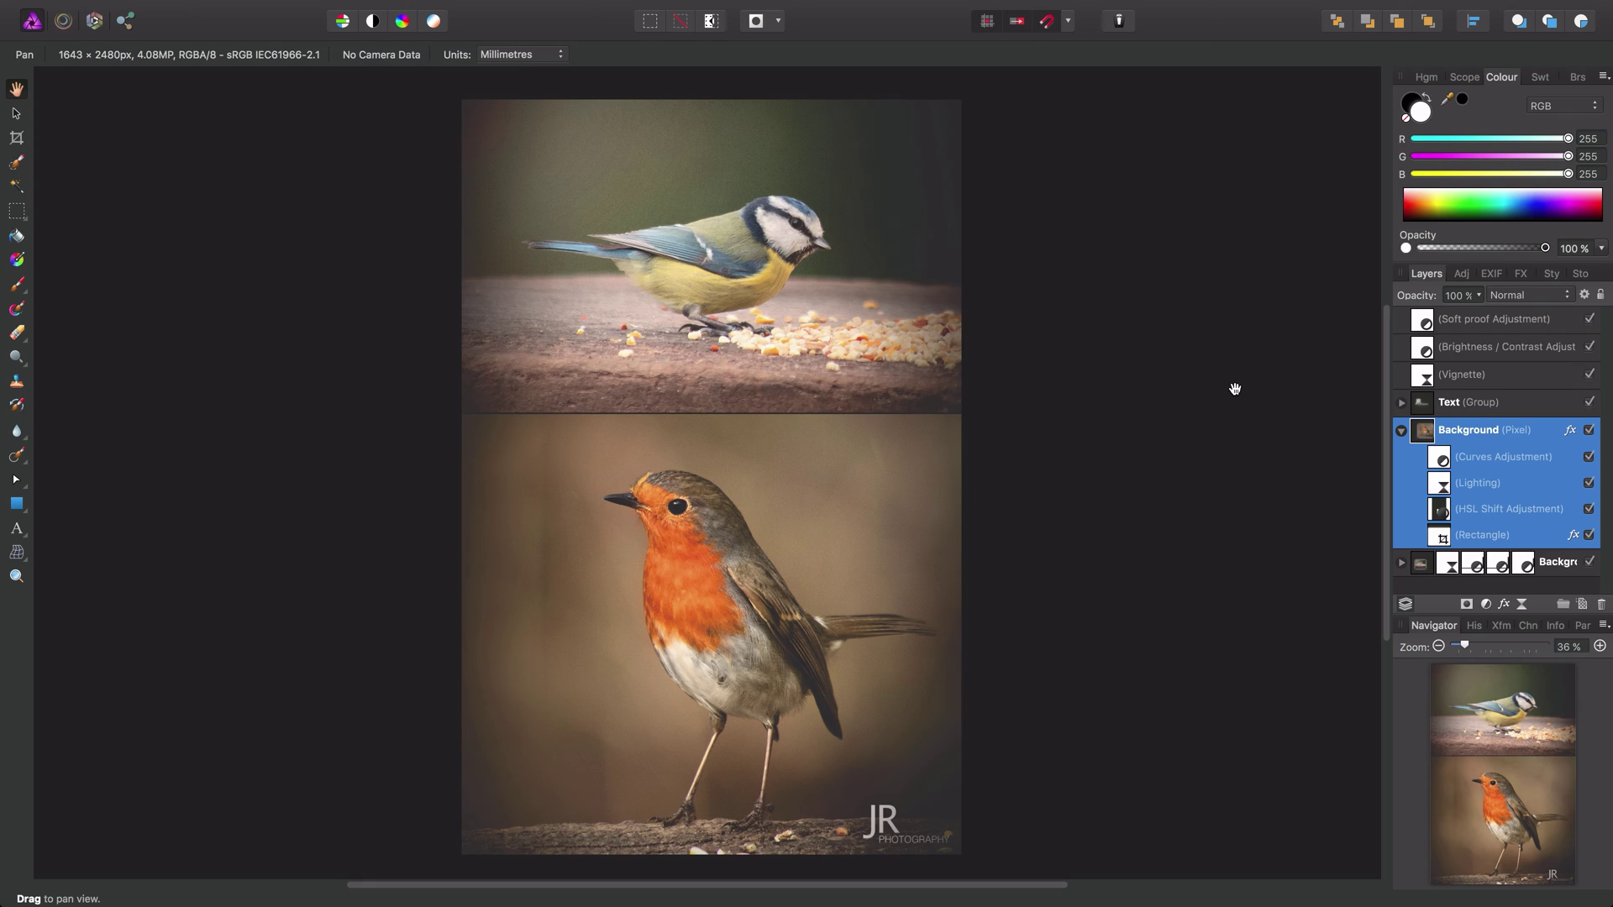
# - Hide the Soft proof, Brightness / Contrast, Vignette and Text group layers
pyautogui.click(1524, 312)
pyautogui.click(1589, 319)
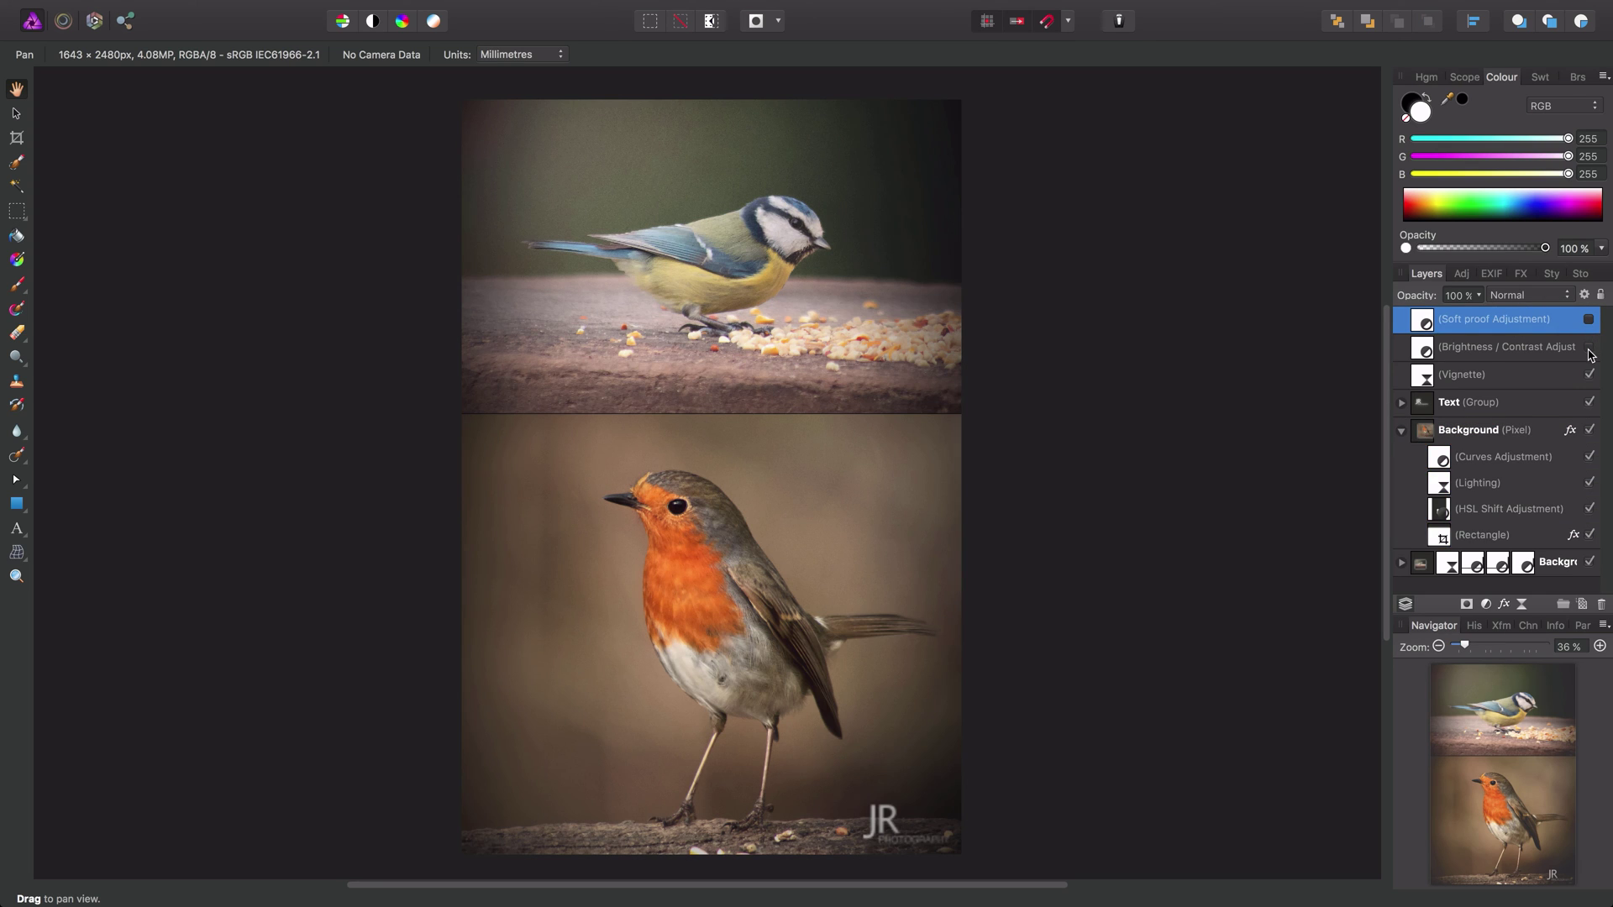
pyautogui.click(1589, 347)
pyautogui.click(1589, 375)
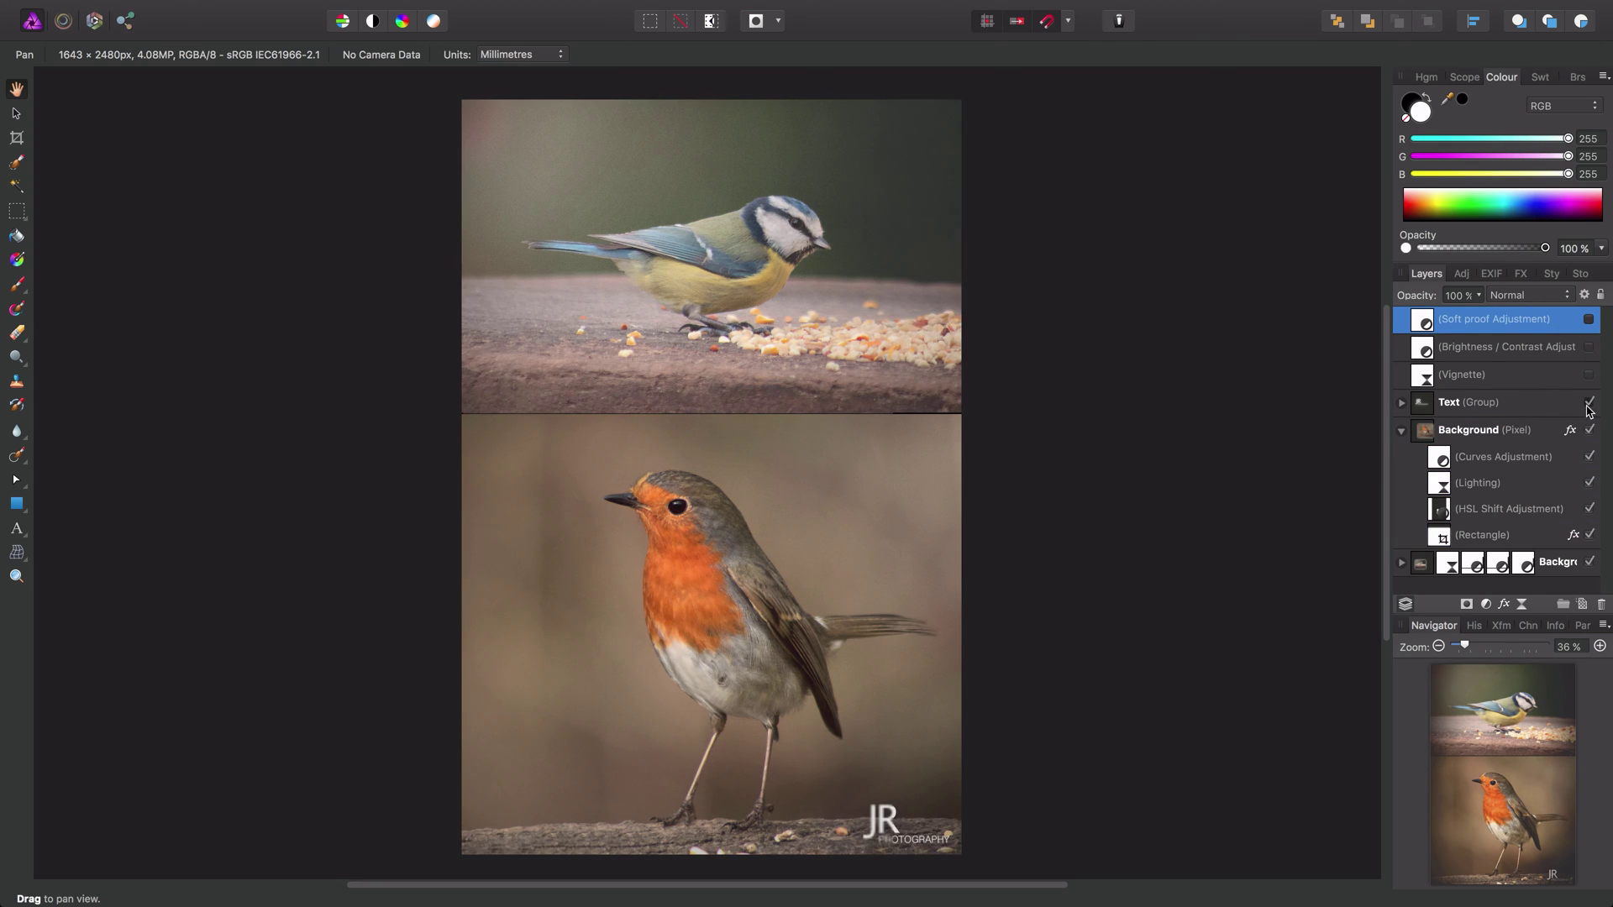
pyautogui.click(1588, 402)
# - Turn off the robin's Curves, Lighting and HSL Shift adjustments and its Rectangle
pyautogui.click(1510, 447)
pyautogui.click(1588, 456)
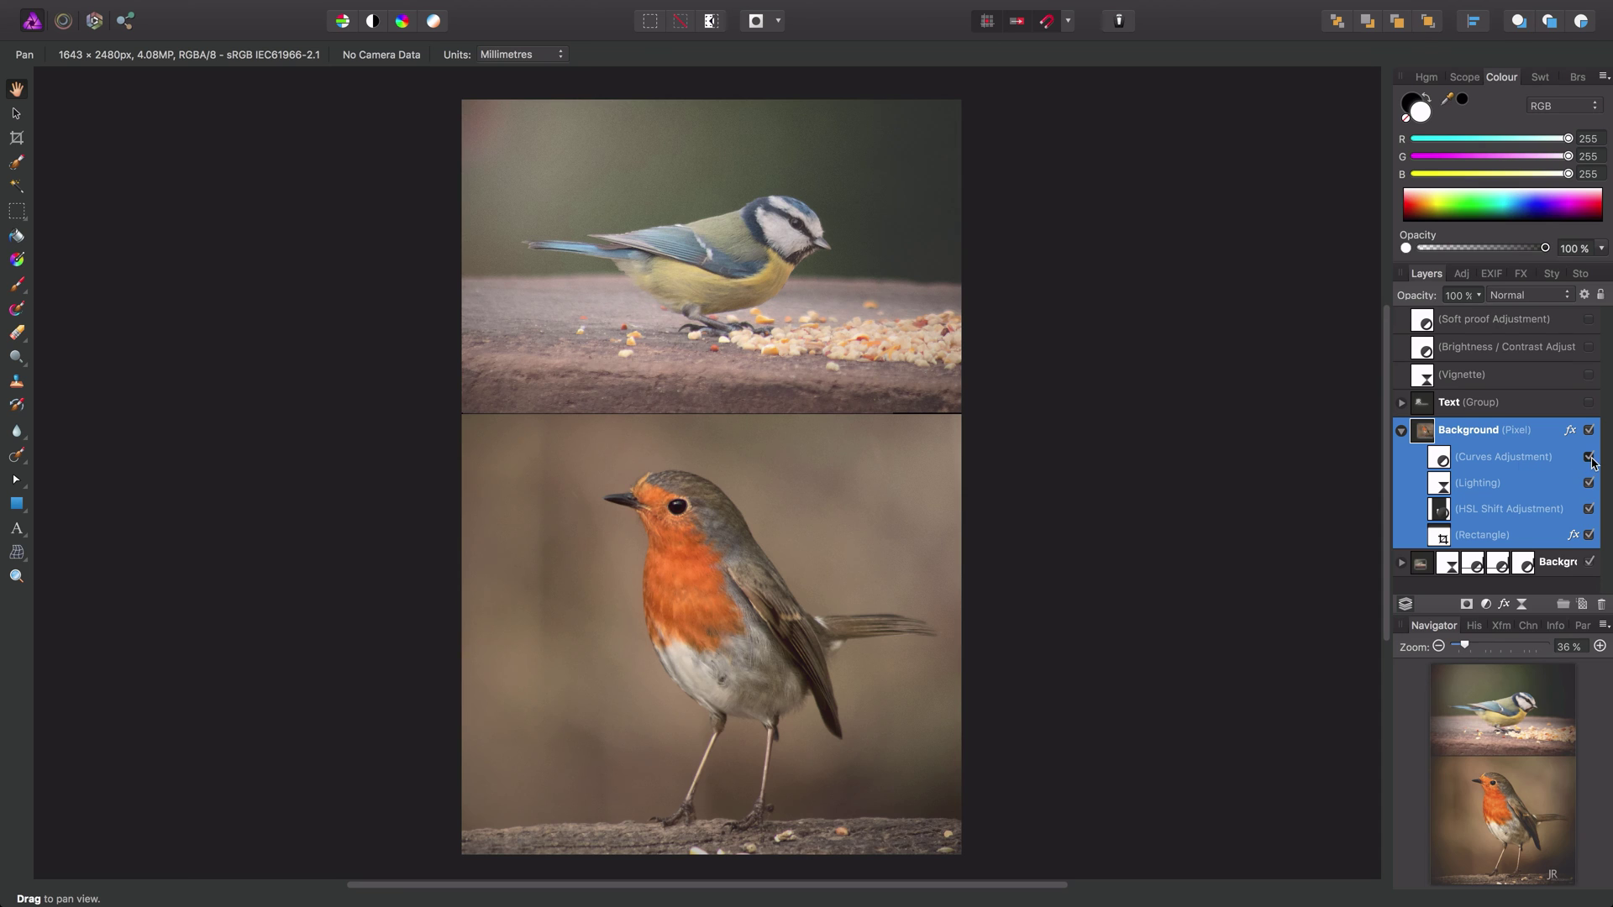
pyautogui.click(1588, 483)
pyautogui.click(1588, 508)
pyautogui.click(1588, 535)
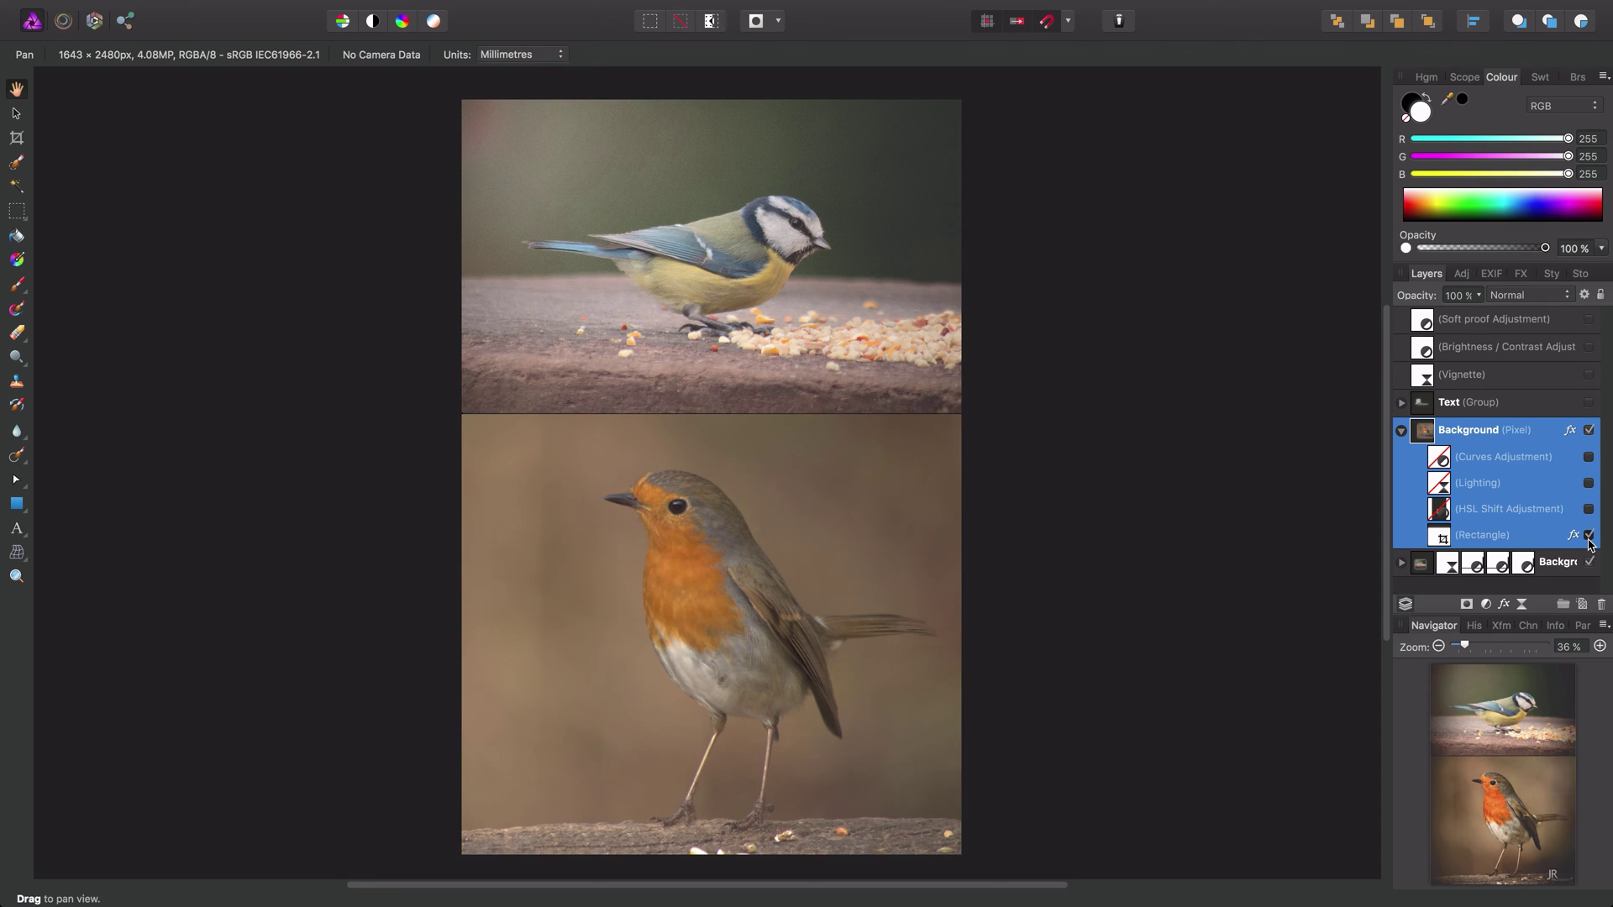
# - Expand the blue tit's group and turn off its Lighting, Curves, HSL Shift and Soft proof
pyautogui.click(1400, 562)
pyautogui.scroll(-3, 1601, 428)
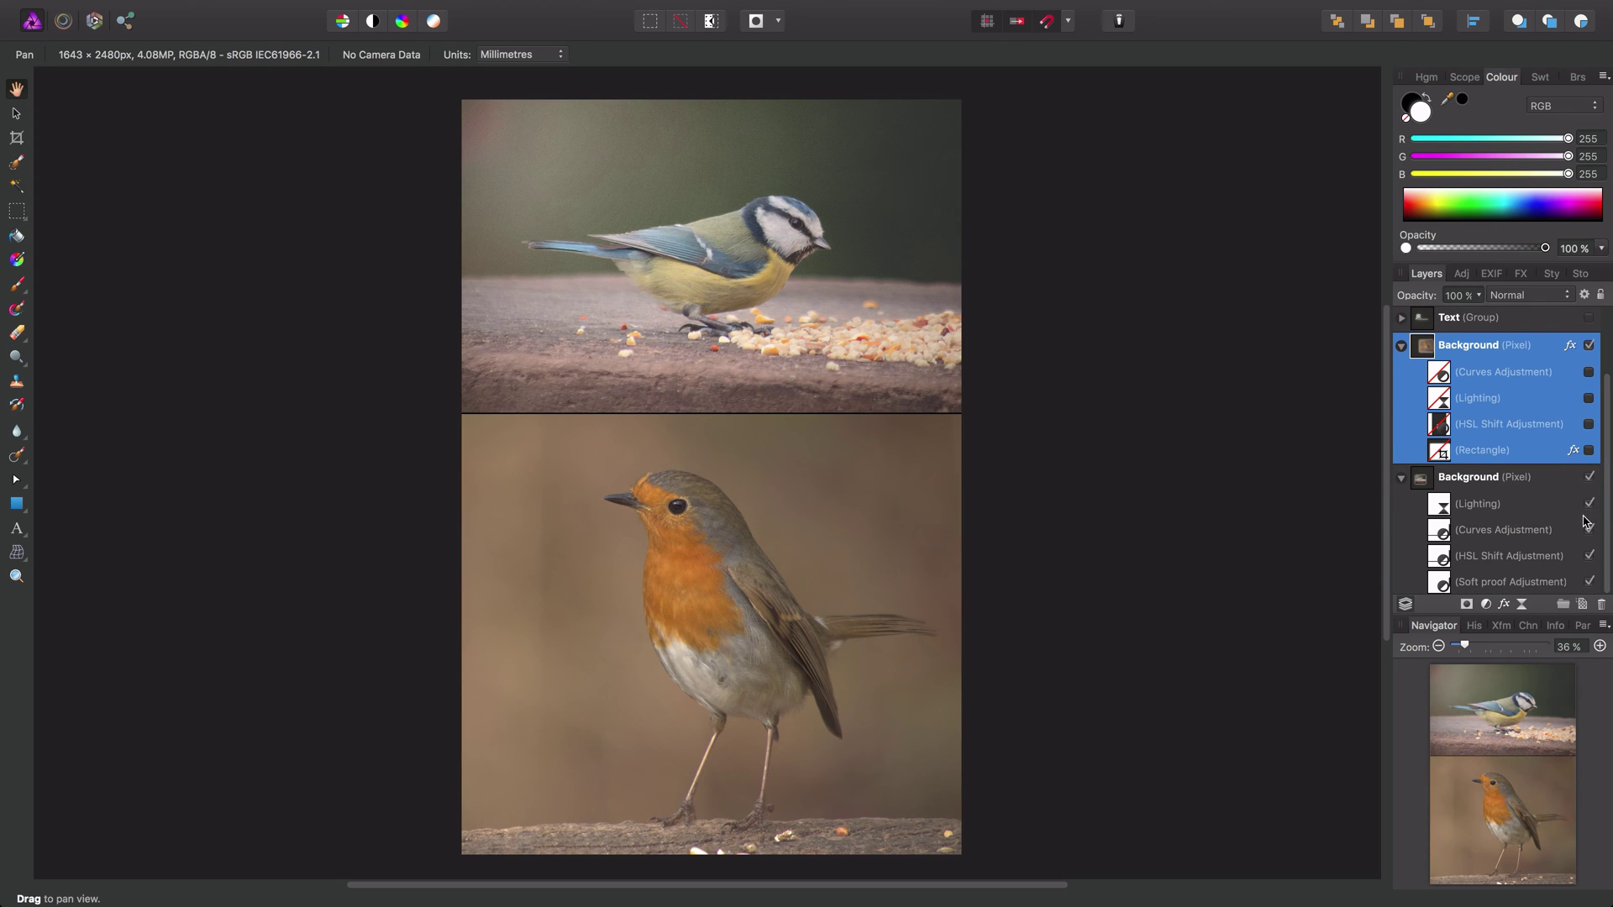
pyautogui.click(1589, 504)
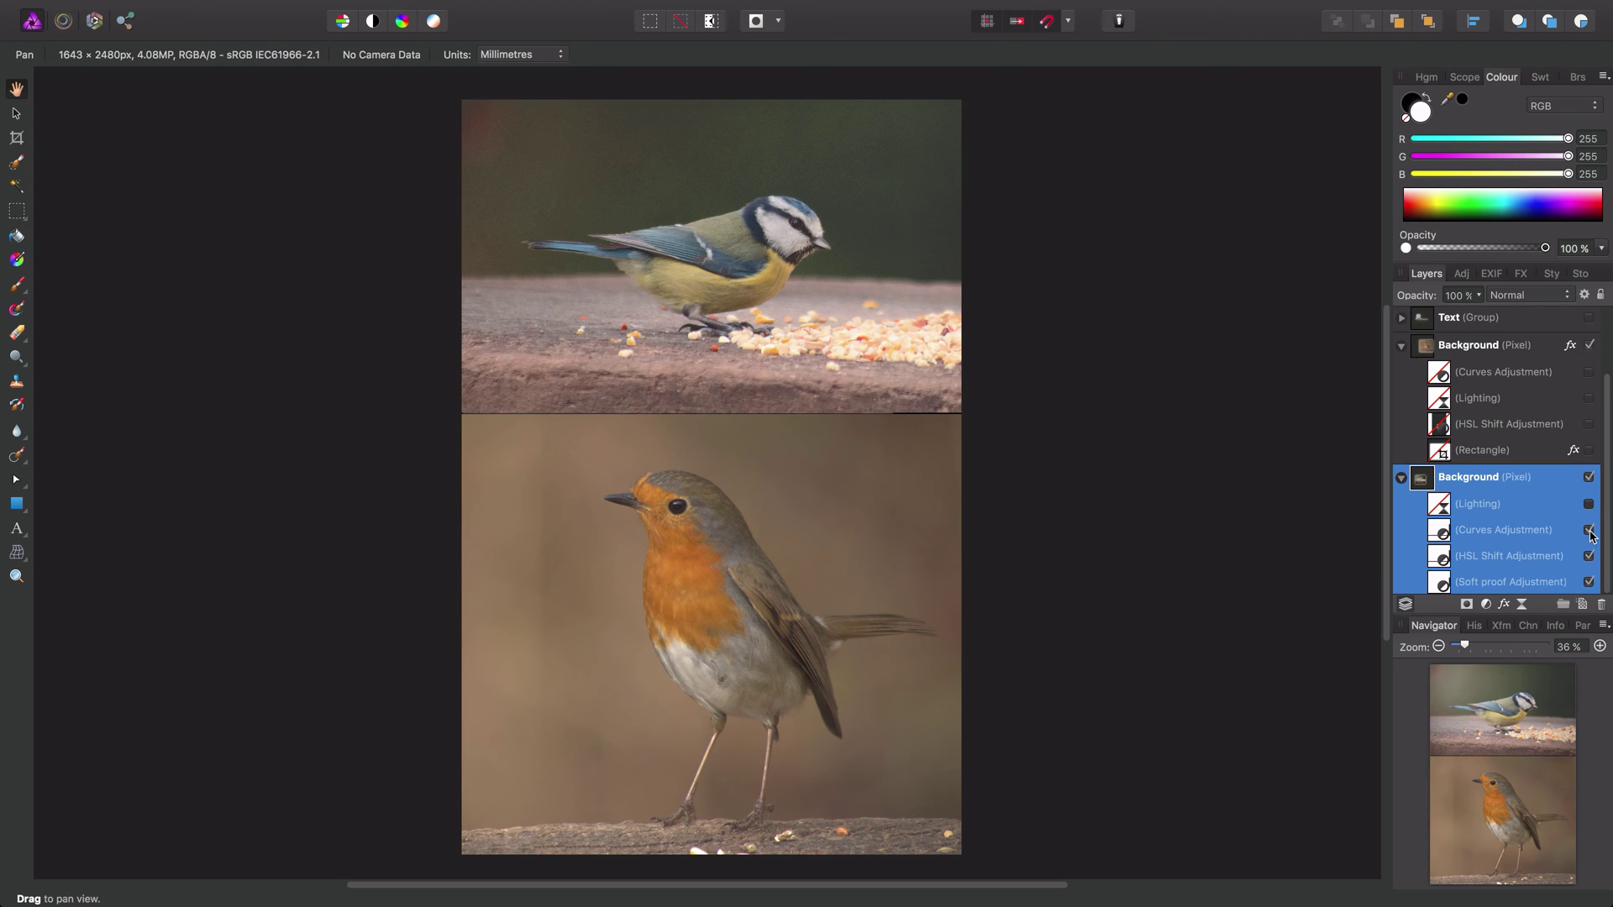
pyautogui.click(1588, 530)
pyautogui.click(1588, 556)
pyautogui.click(1588, 582)
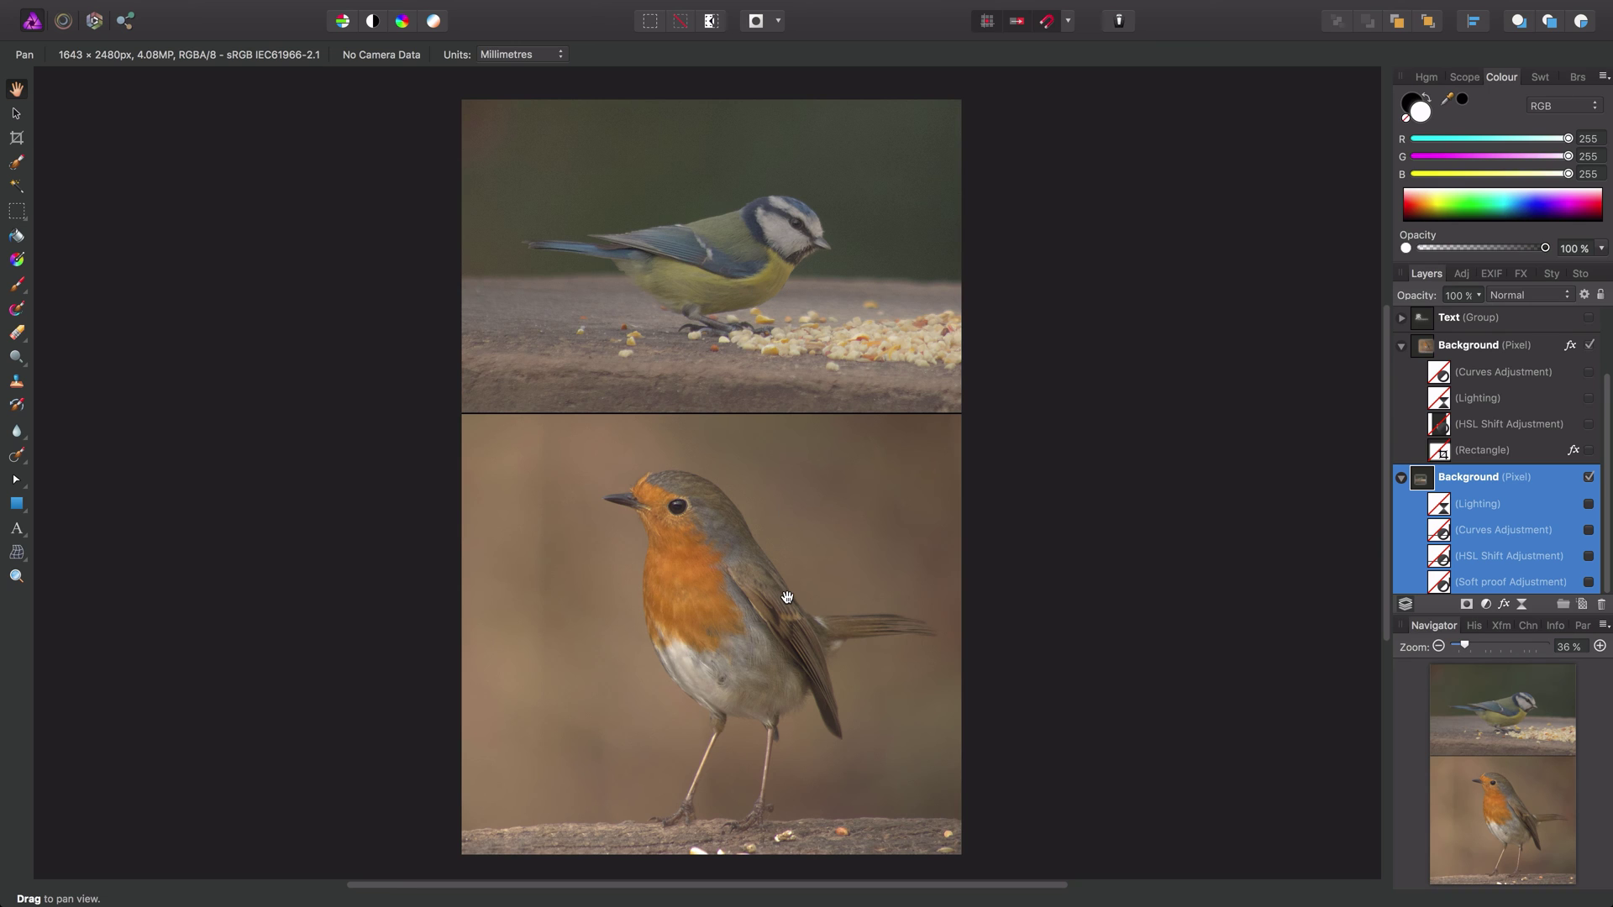
# - Re-enable the blue tit's Soft proof, HSL Shift, Curves and Lighting adjustments
pyautogui.click(1589, 582)
pyautogui.click(1588, 555)
pyautogui.click(1588, 529)
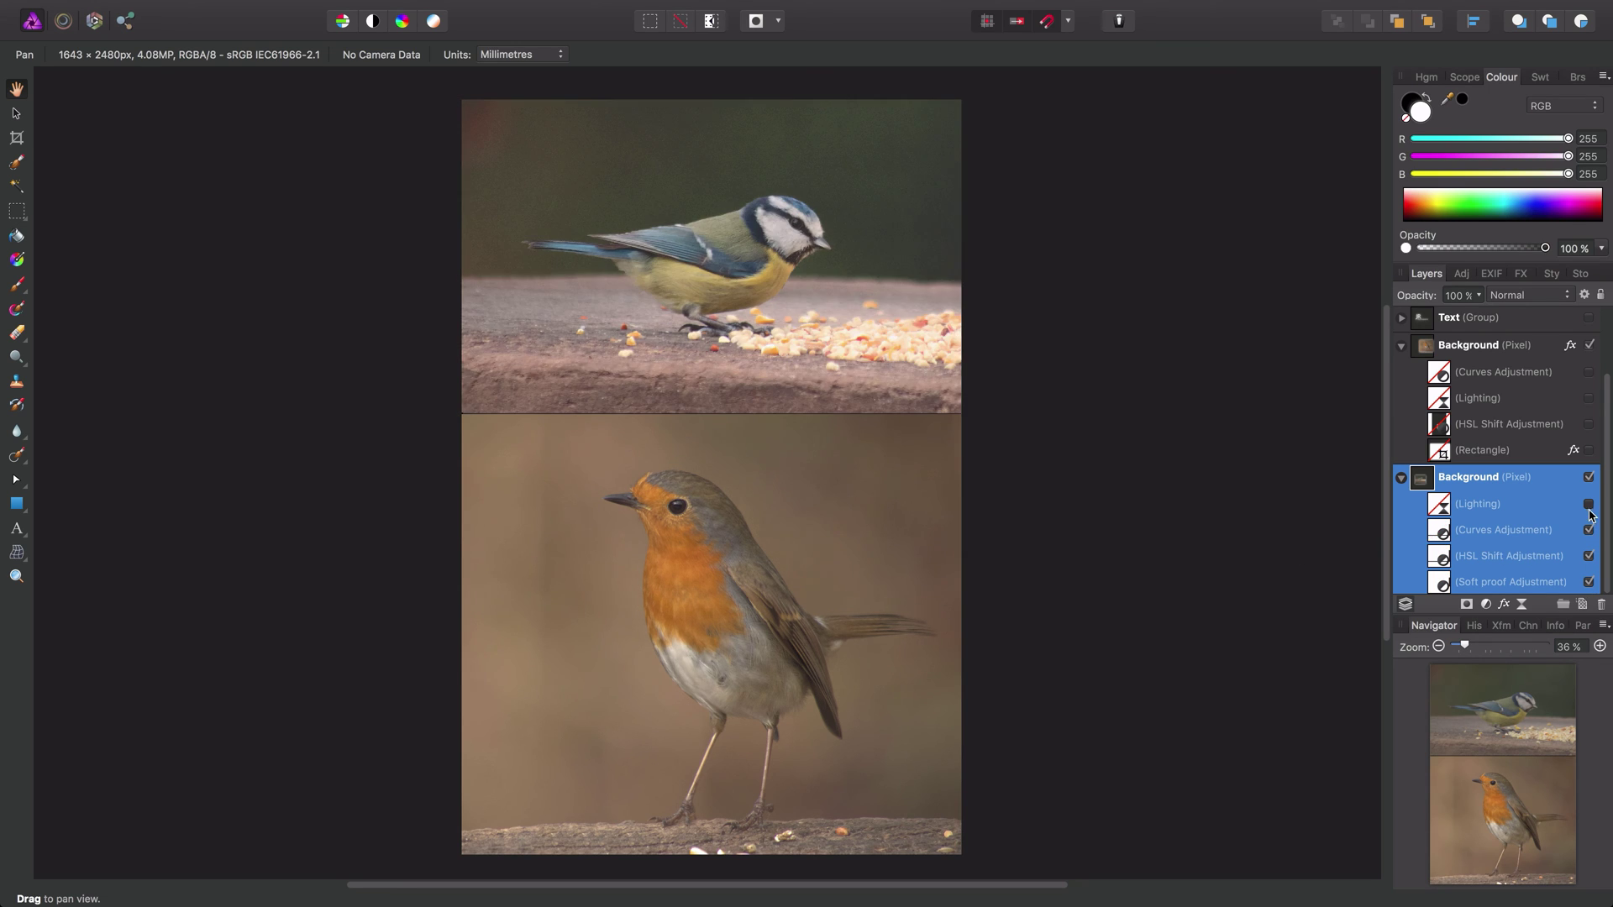
pyautogui.click(1588, 504)
# - Show the robin's Rectangle again and re-enable its HSL Shift, Lighting and Curves adjustments
pyautogui.scroll(3, 1603, 462)
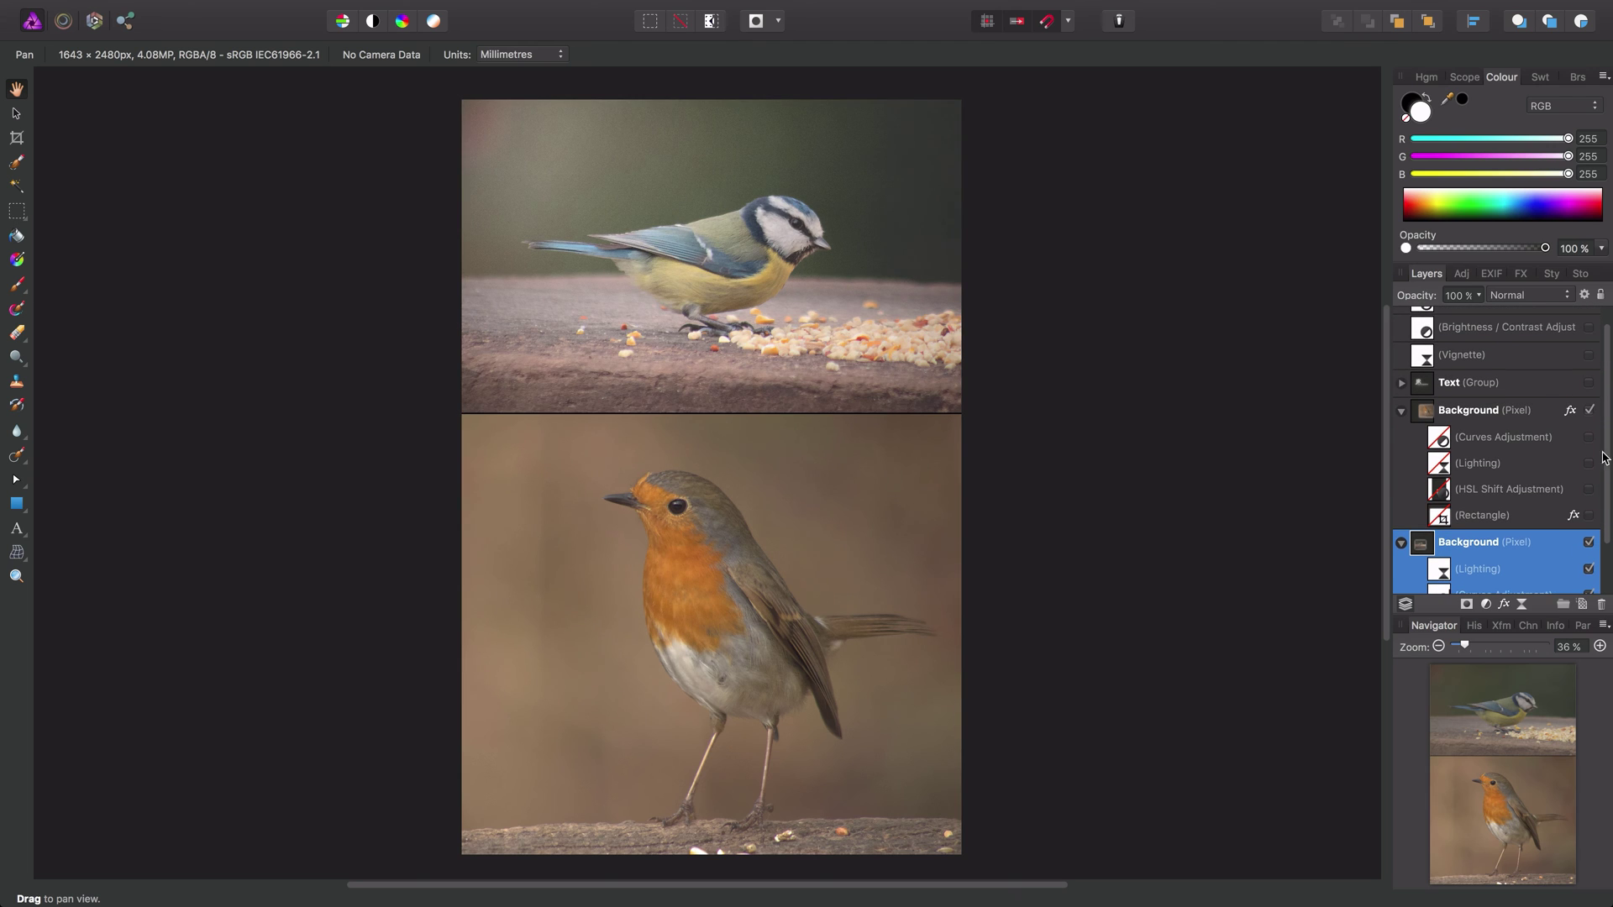
pyautogui.click(1588, 515)
pyautogui.click(1588, 489)
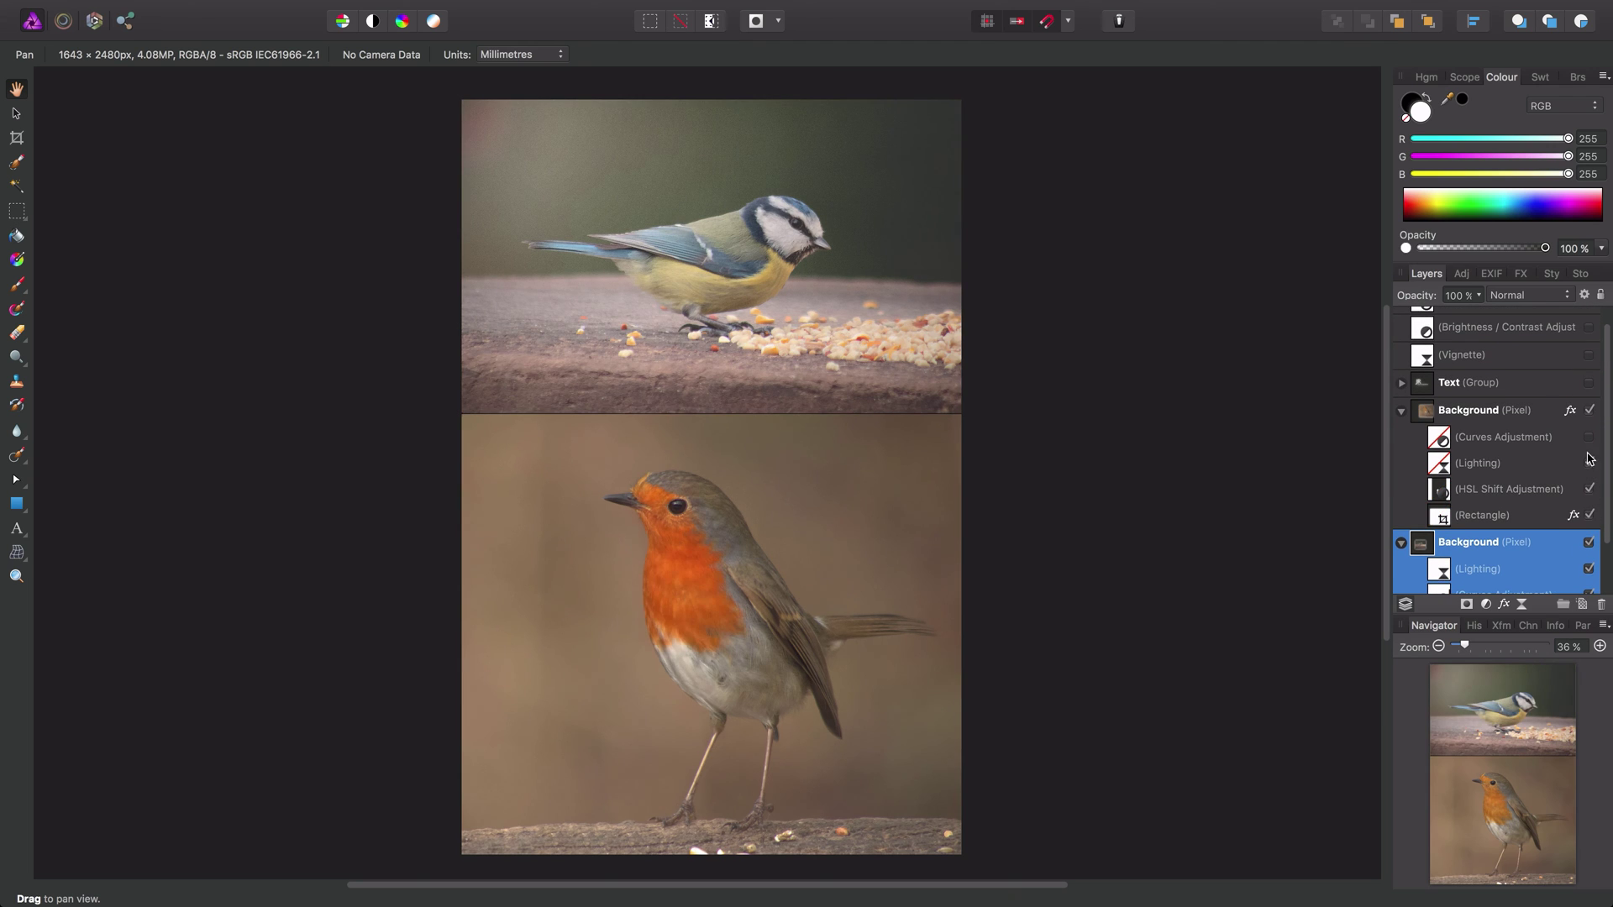
pyautogui.click(1588, 463)
pyautogui.click(1589, 437)
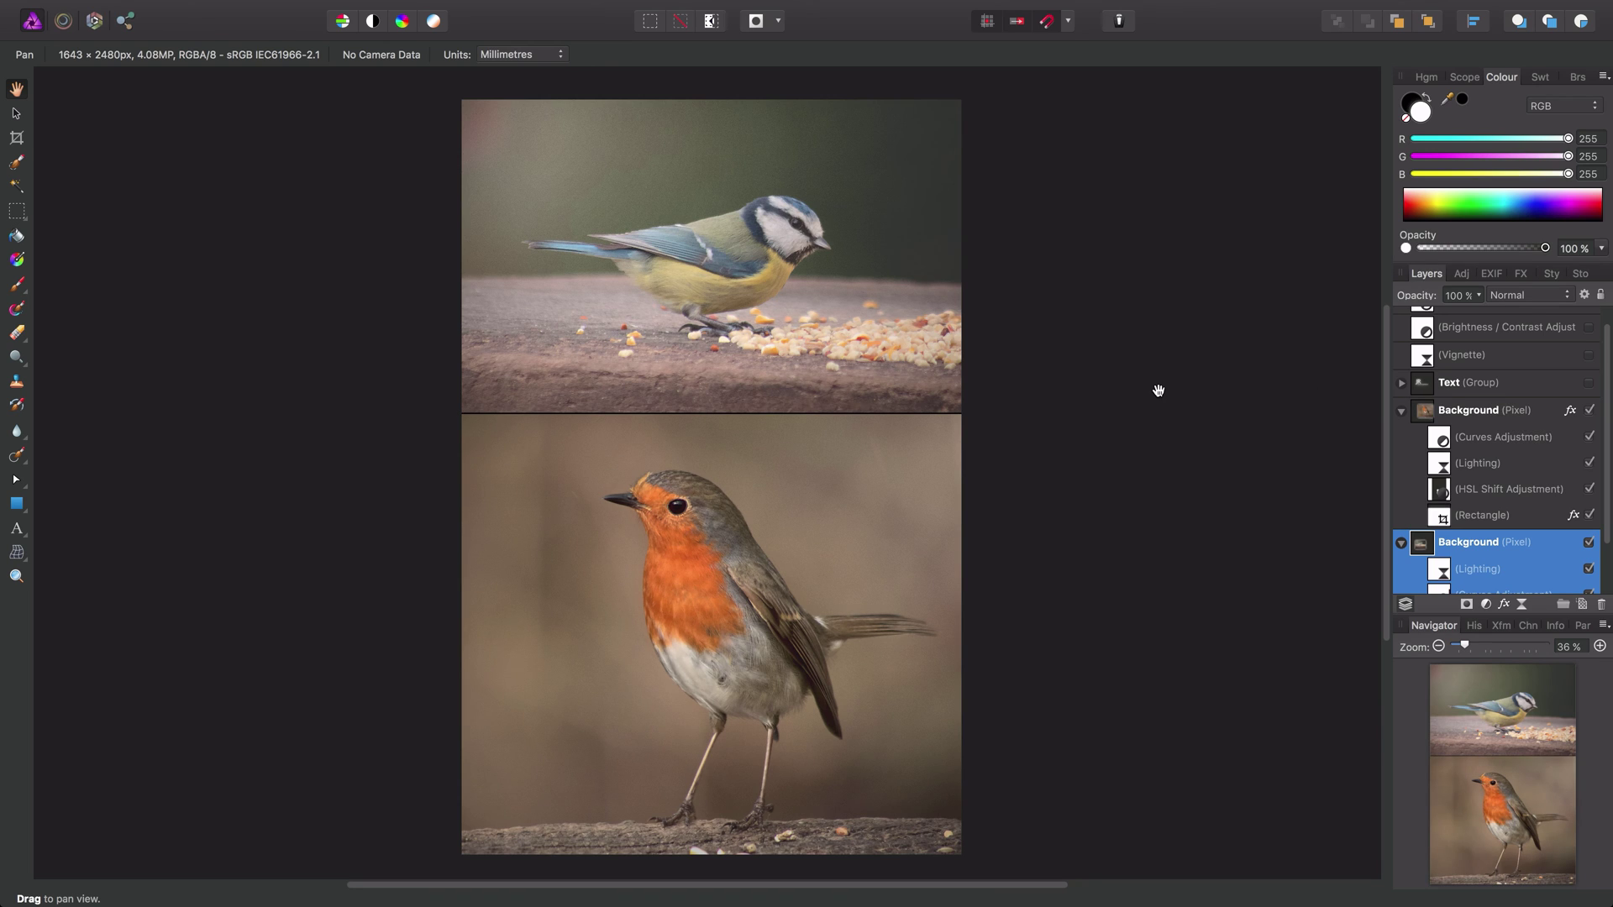
# - Expand the Text group and make the JR PHOTOGRAPHY watermark visible again
pyautogui.click(1487, 389)
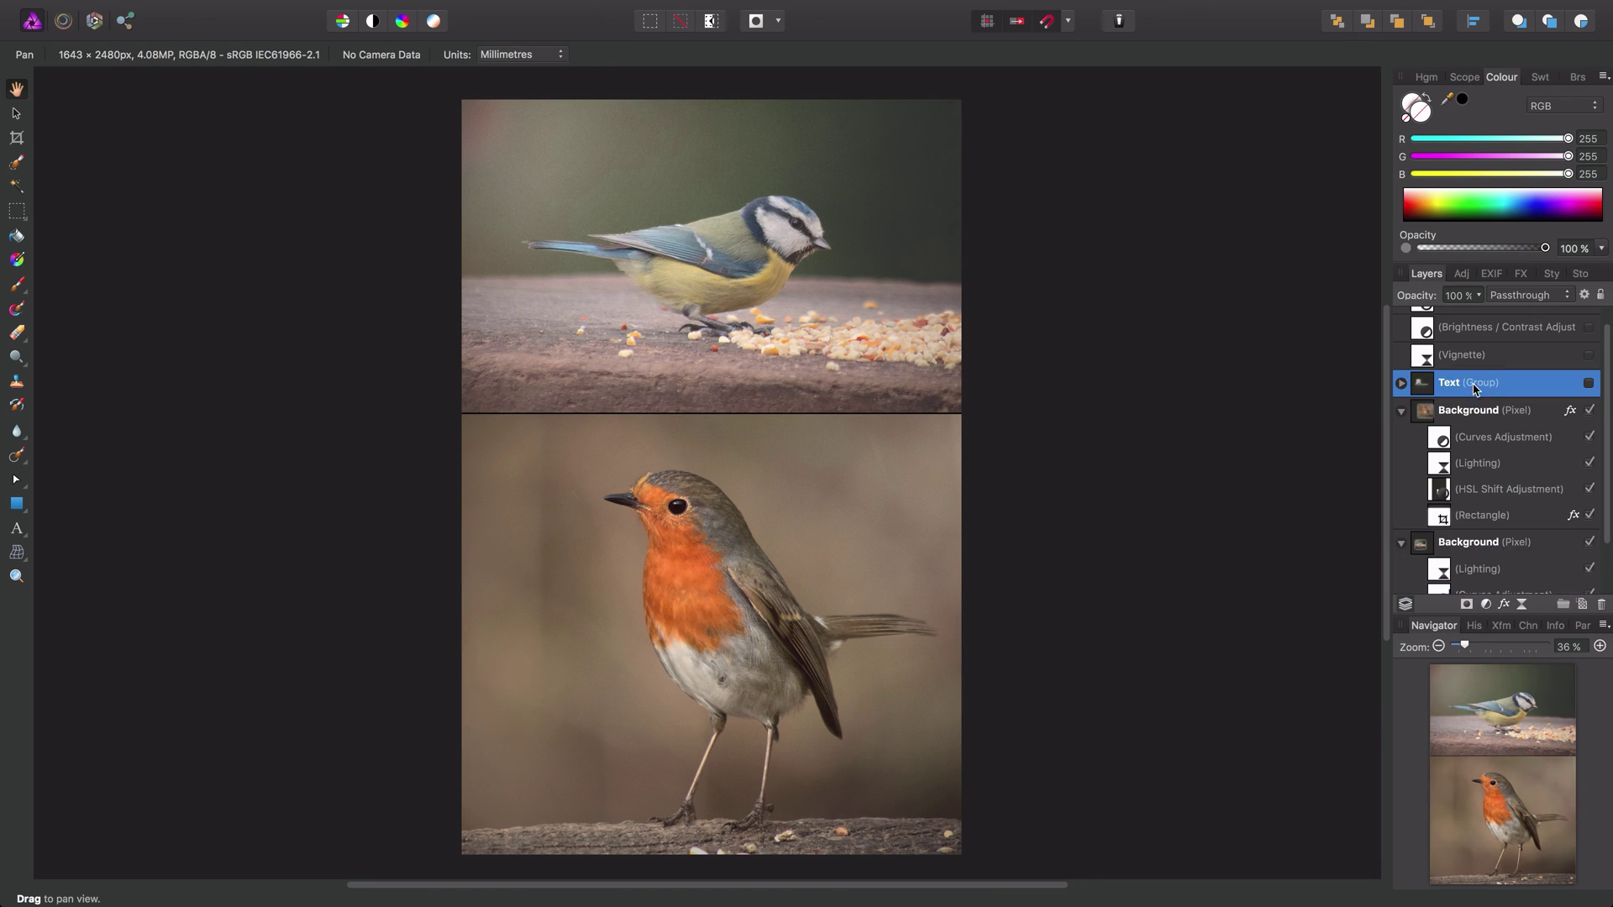
pyautogui.click(1401, 384)
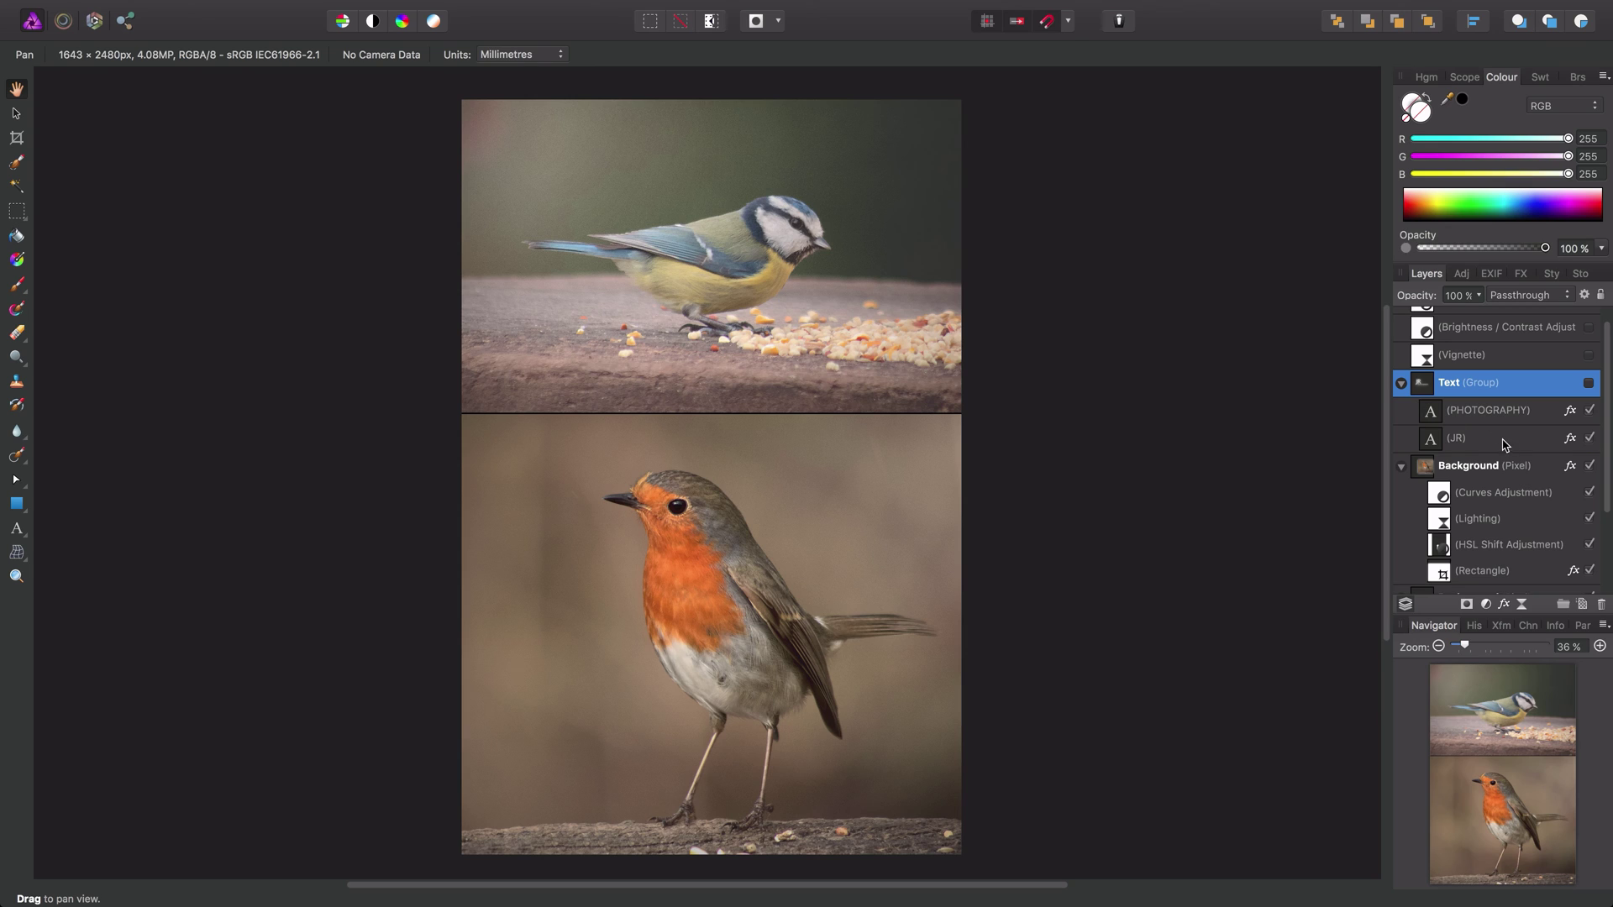
pyautogui.click(1589, 384)
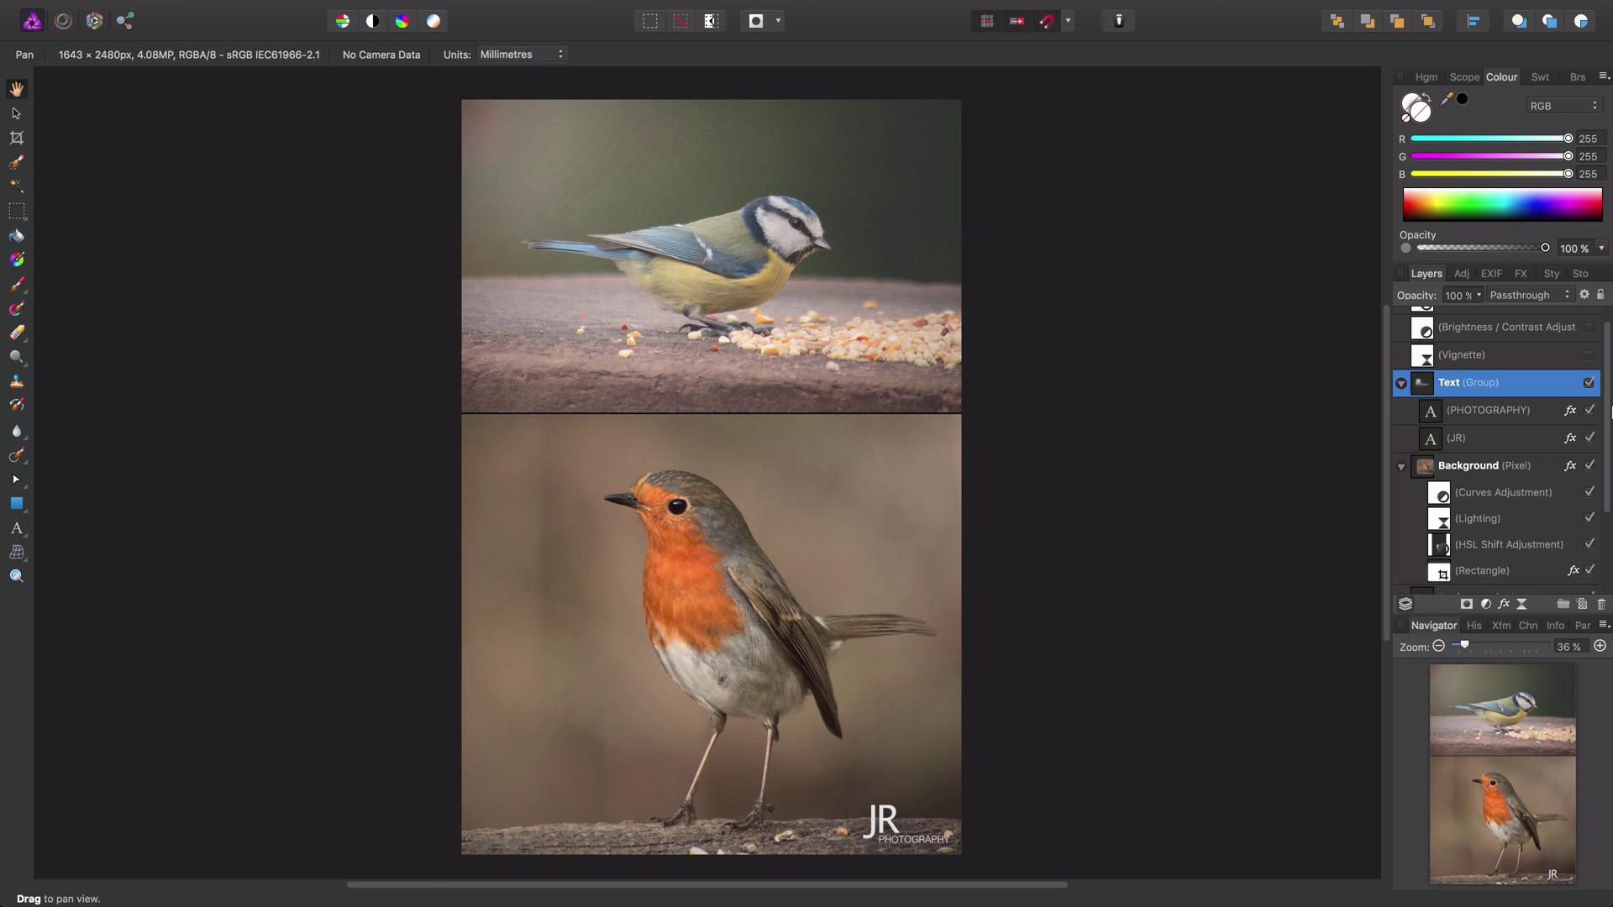
pyautogui.scroll(1, 1479, 370)
# - Turn the Vignette, Brightness / Contrast and Soft proof adjustment layers back on
pyautogui.click(1480, 373)
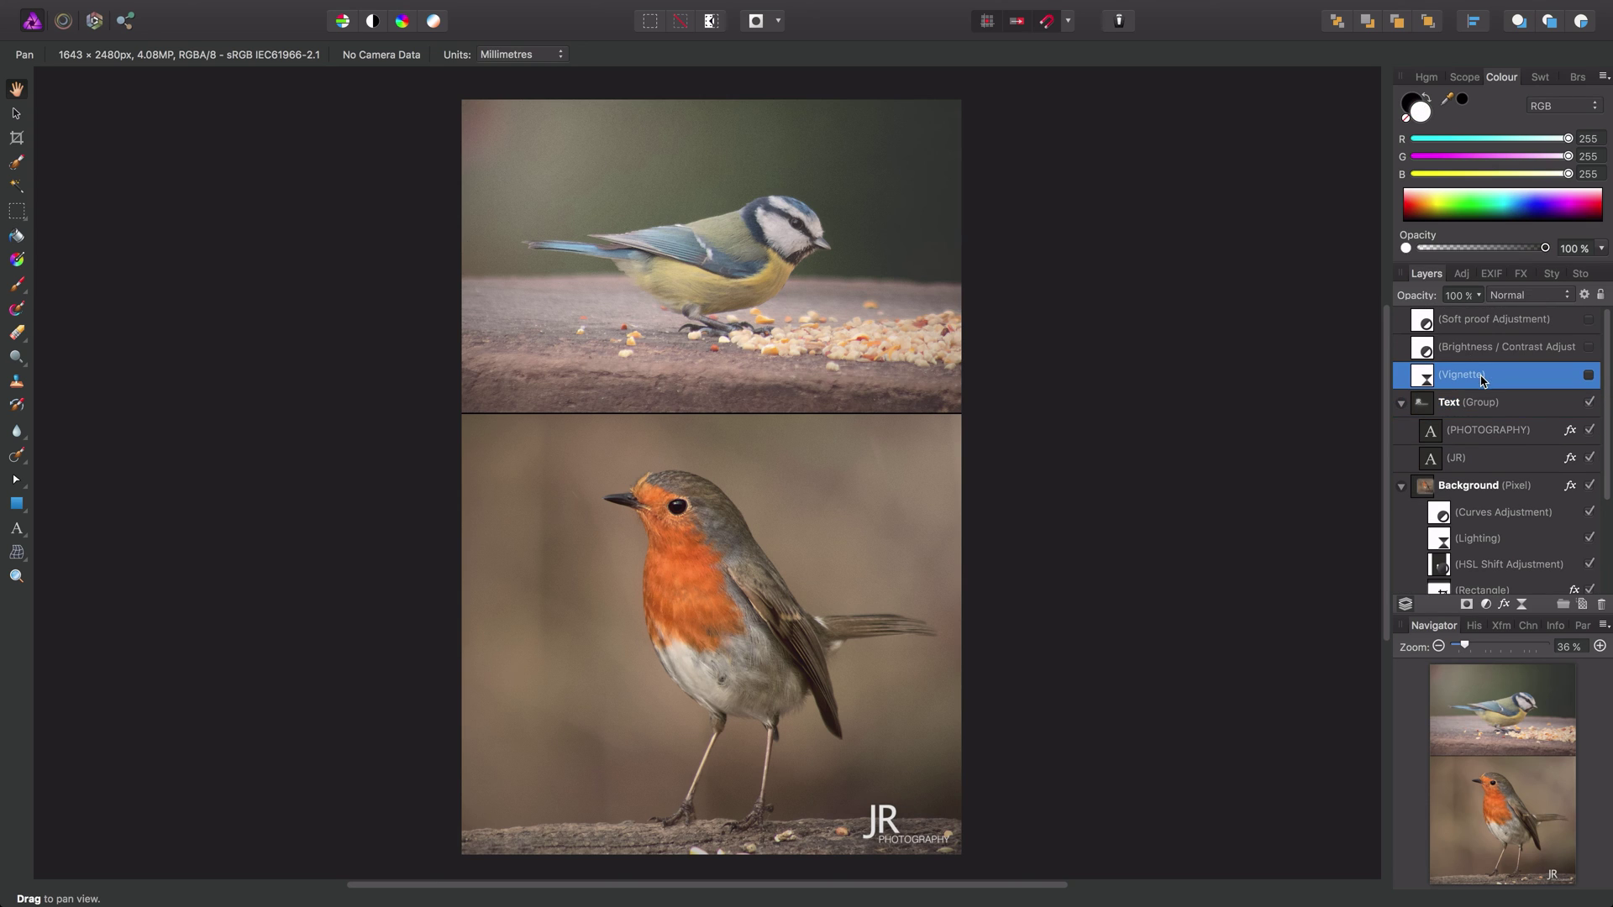
pyautogui.click(1588, 375)
pyautogui.click(1571, 353)
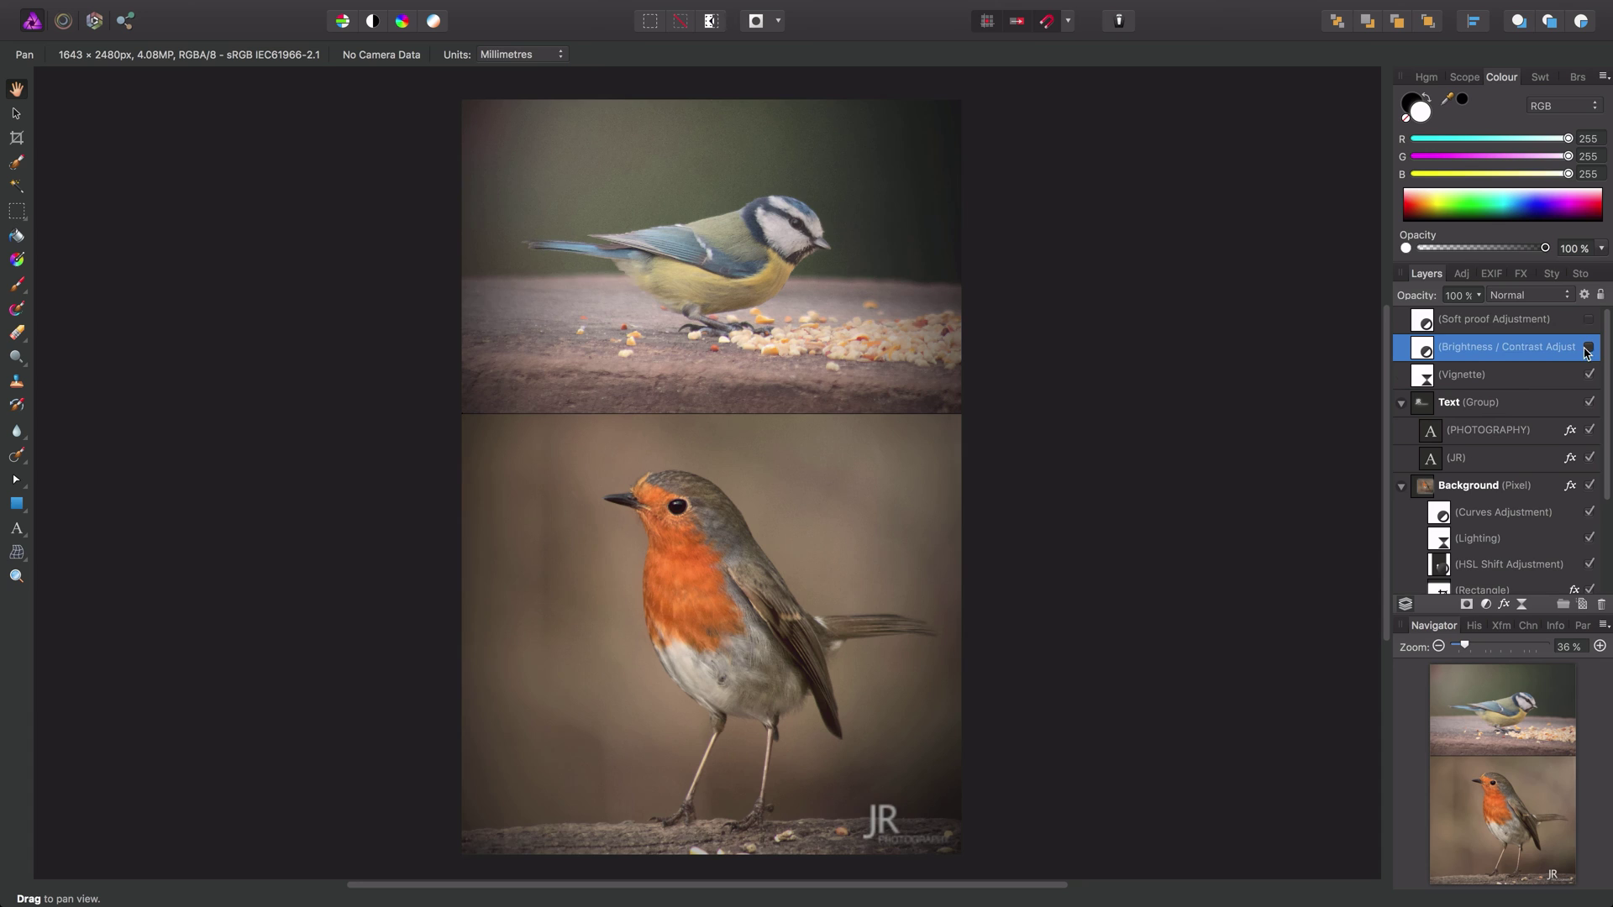
pyautogui.click(1588, 347)
pyautogui.click(1562, 323)
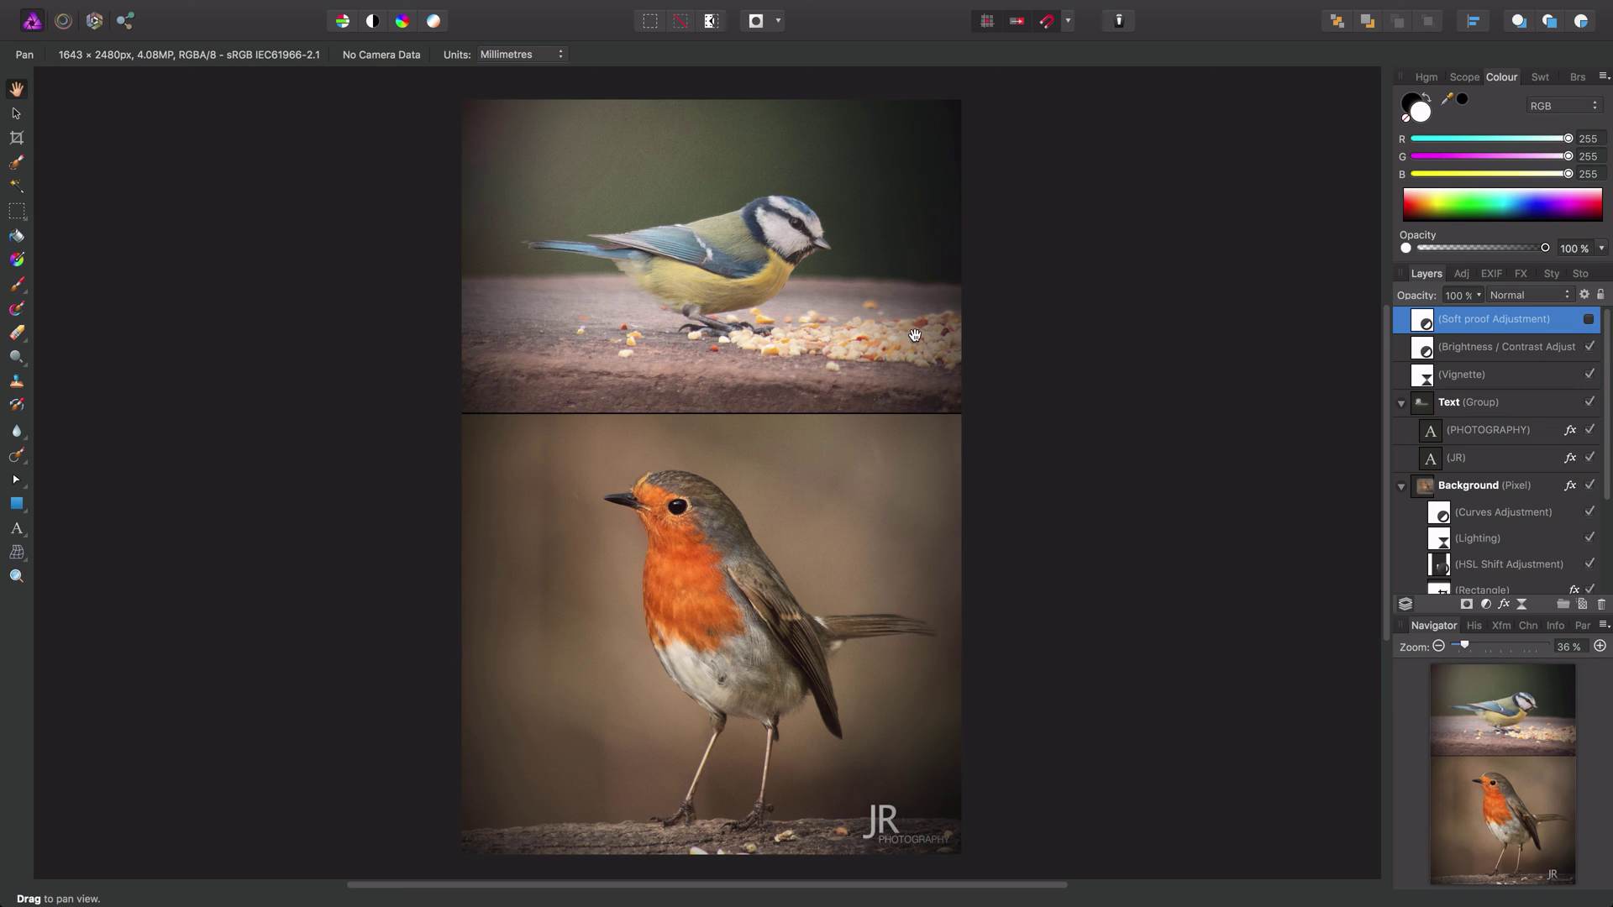
pyautogui.click(1588, 322)
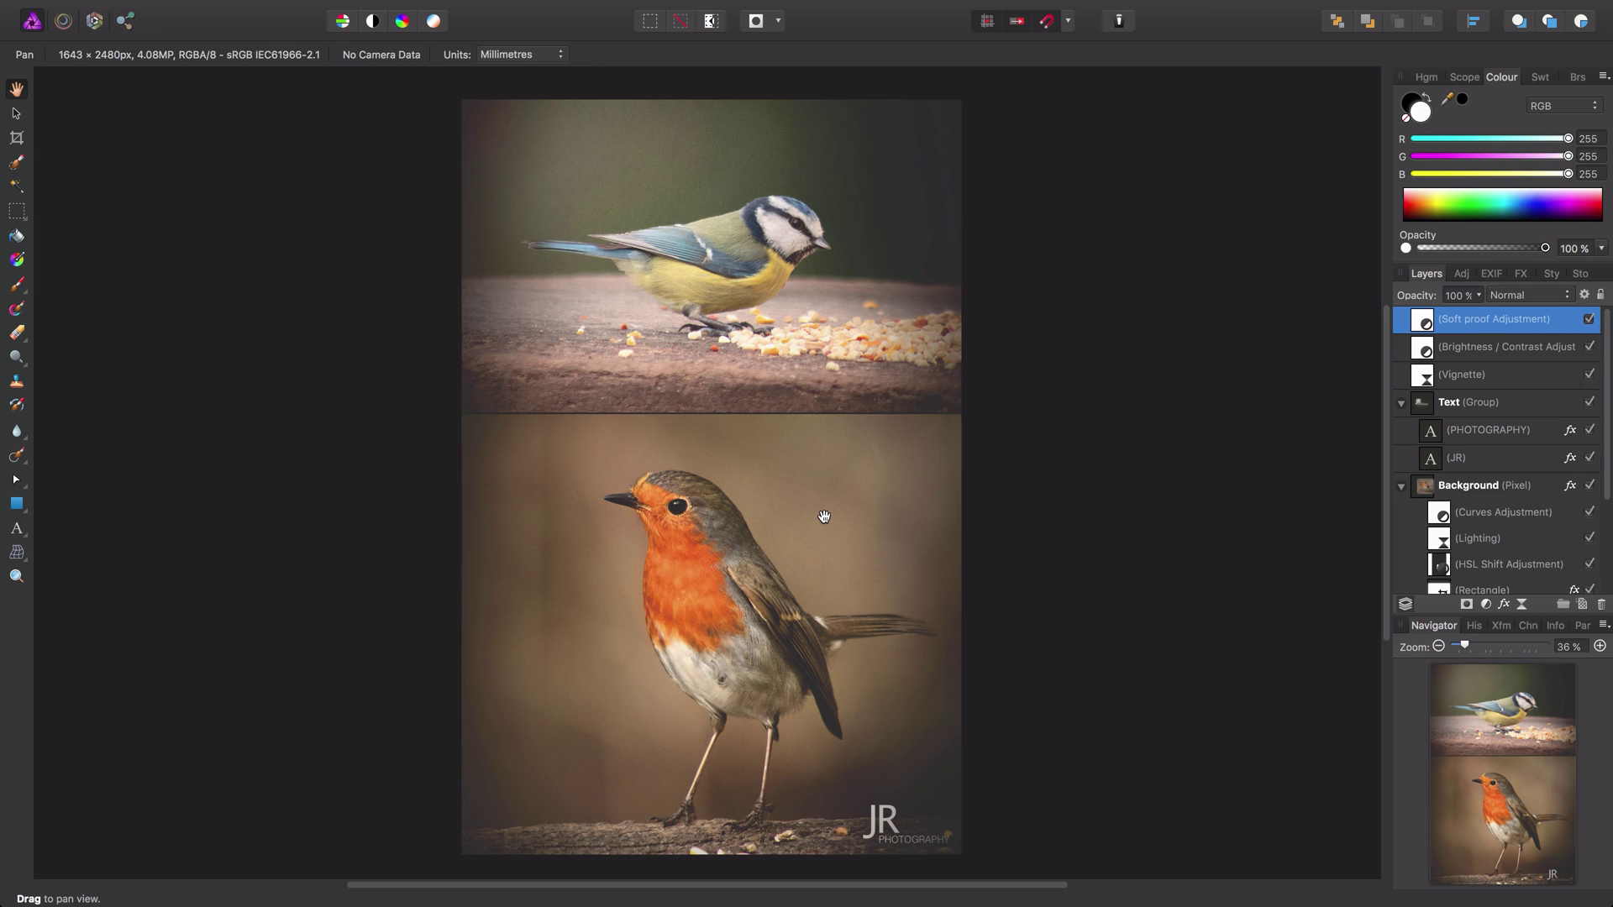
# - In the robin's Lighting layer, drag the spot light so its distance goes from 63% to 69%
pyautogui.moveTo(1607, 374); pyautogui.dragTo(1607, 479)
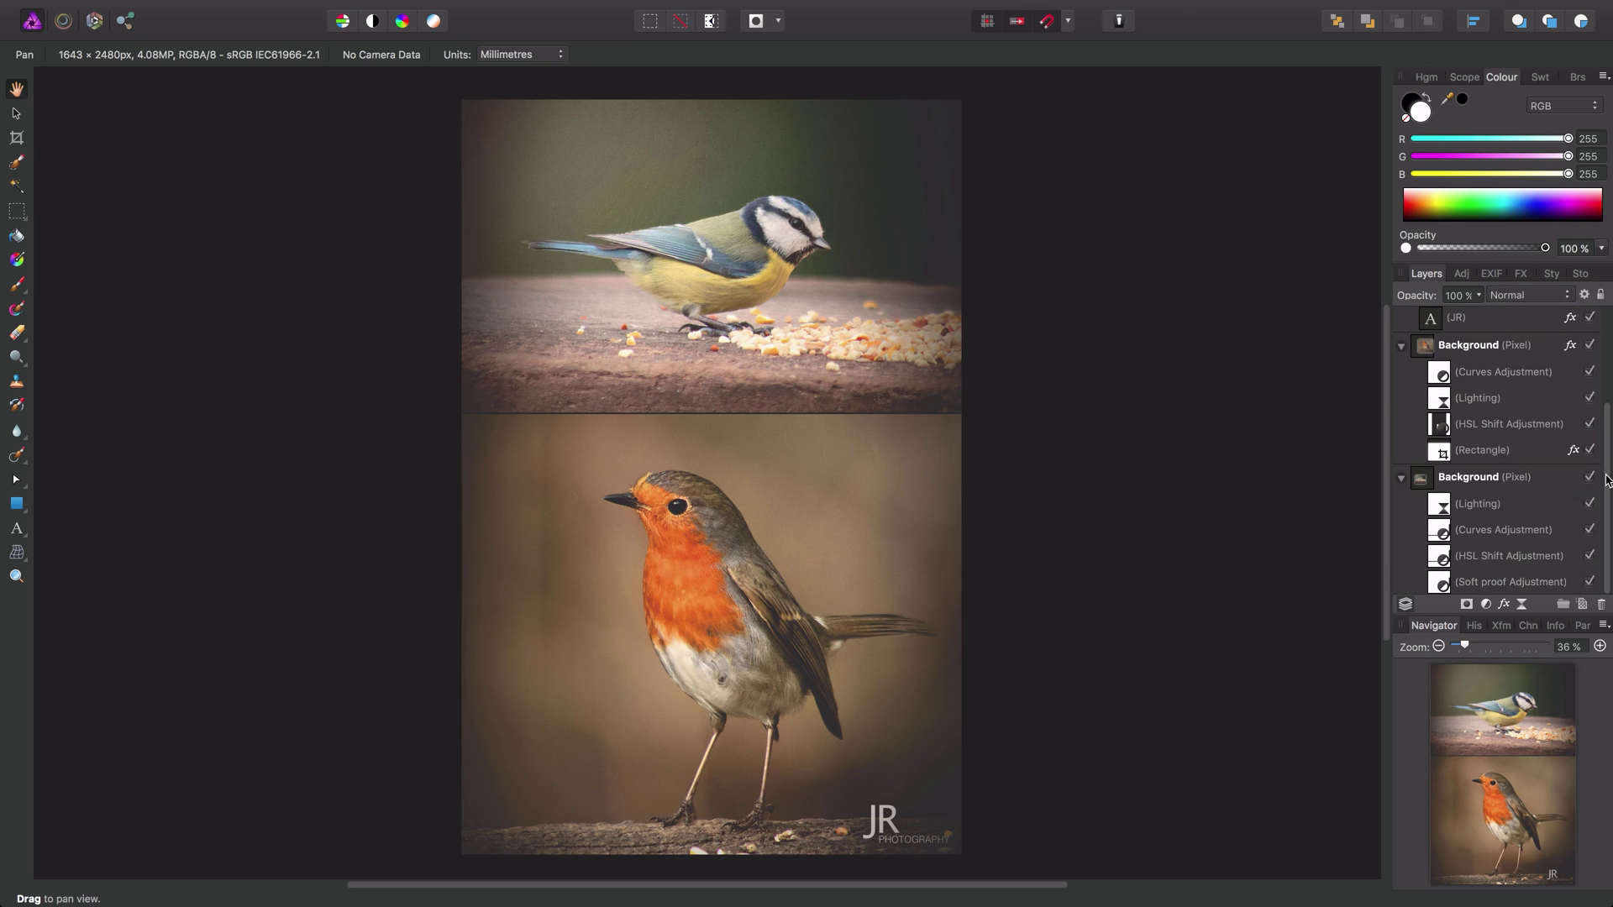
pyautogui.doubleClick(1440, 402)
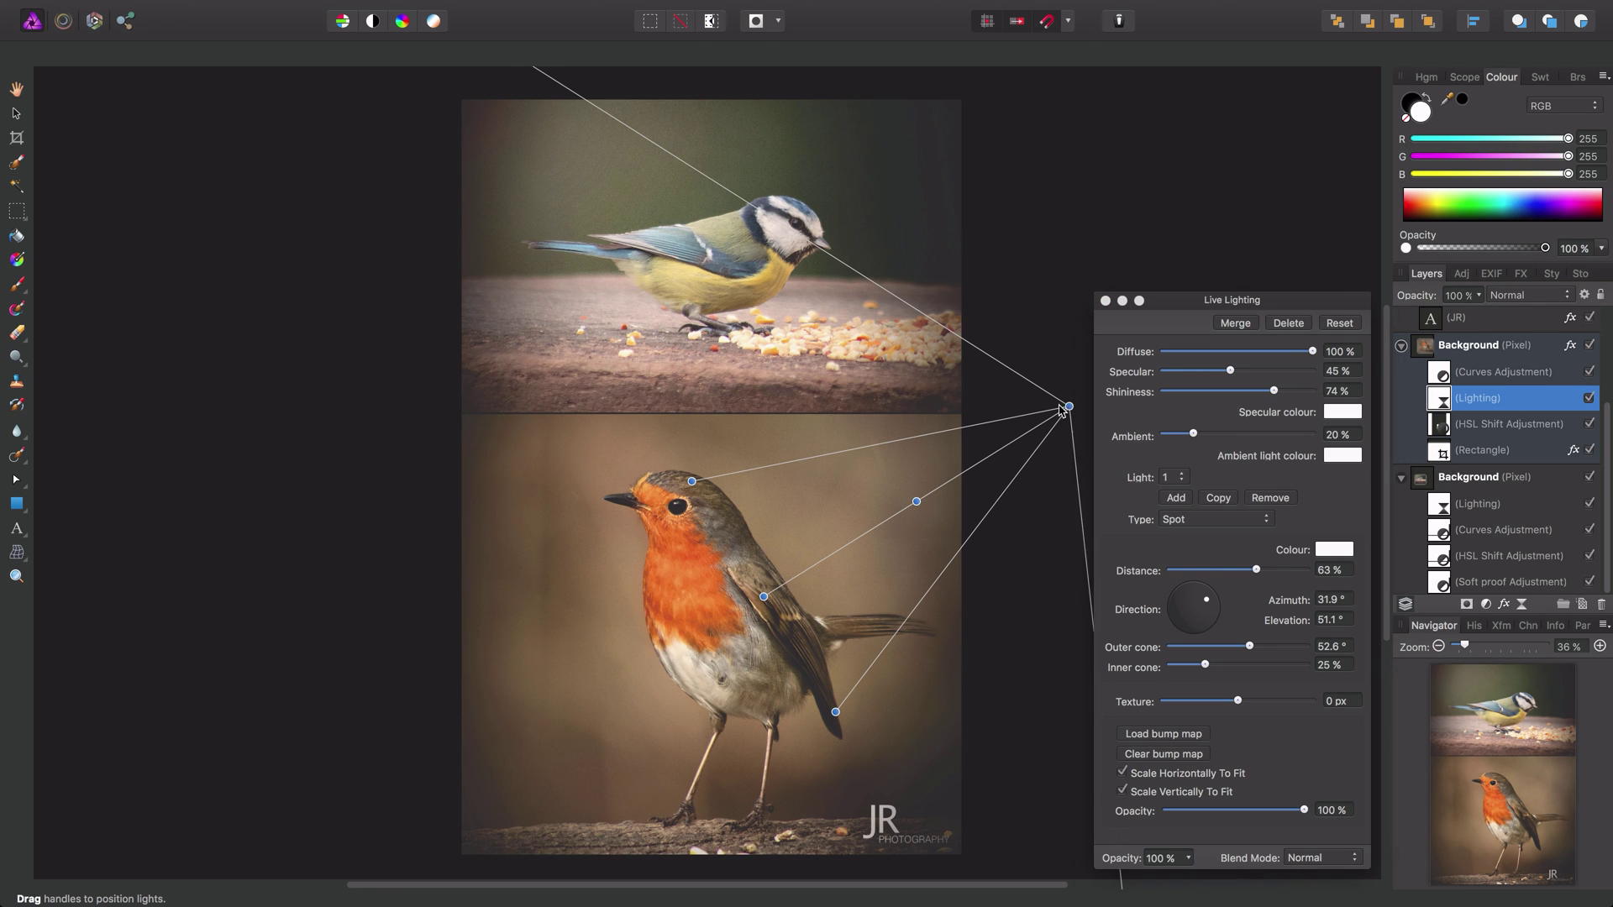
pyautogui.moveTo(1068, 406); pyautogui.dragTo(1081, 362)
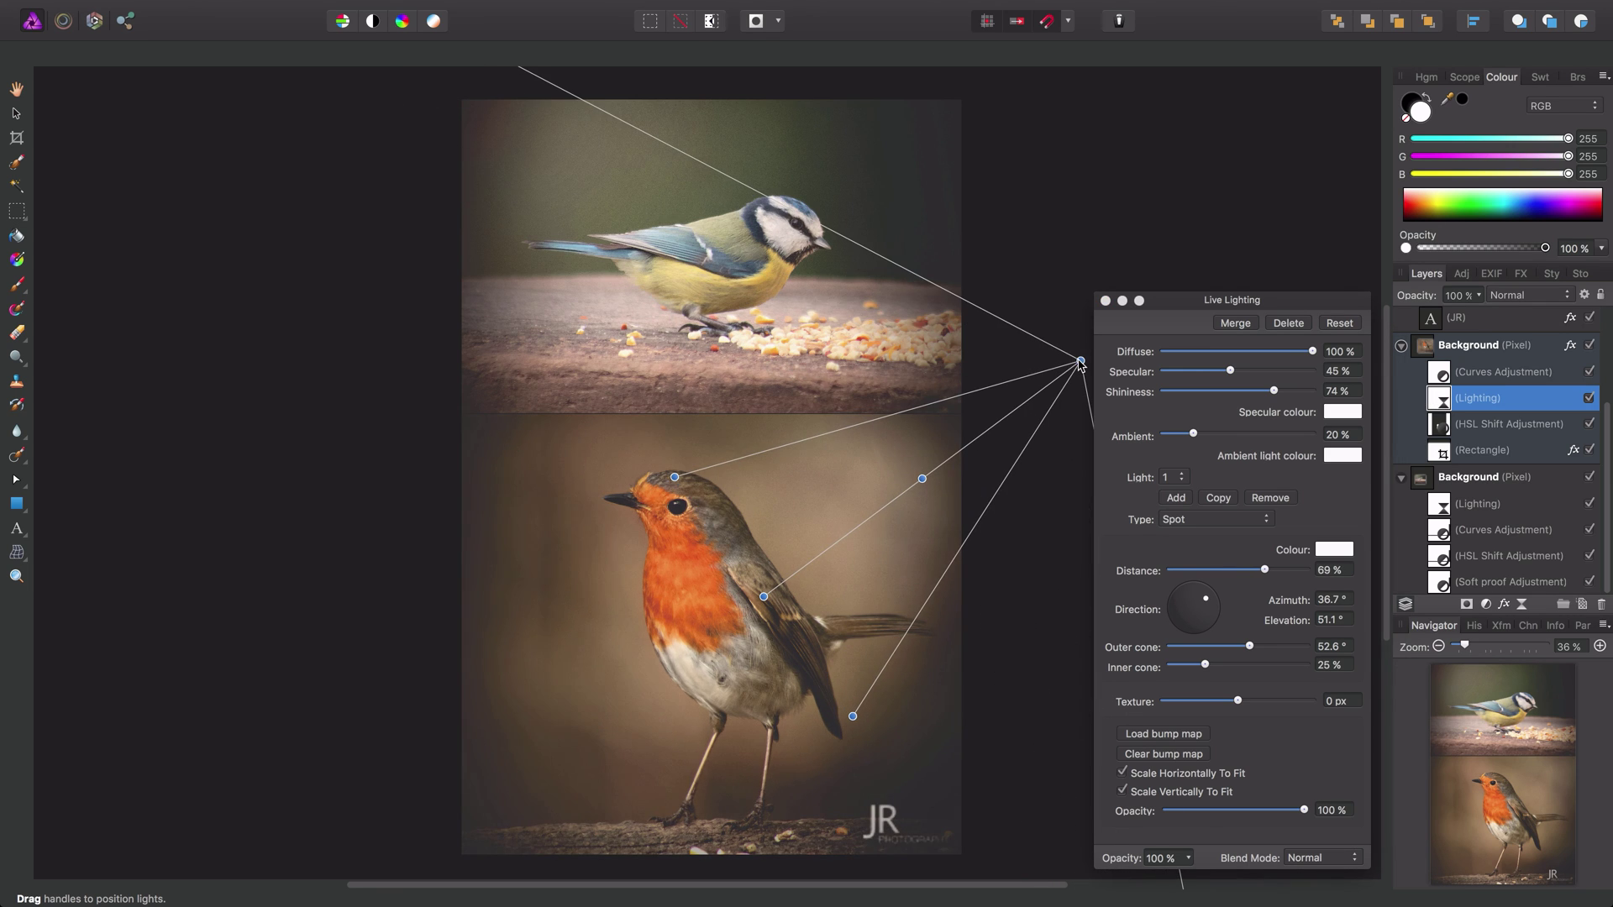
pyautogui.click(1105, 300)
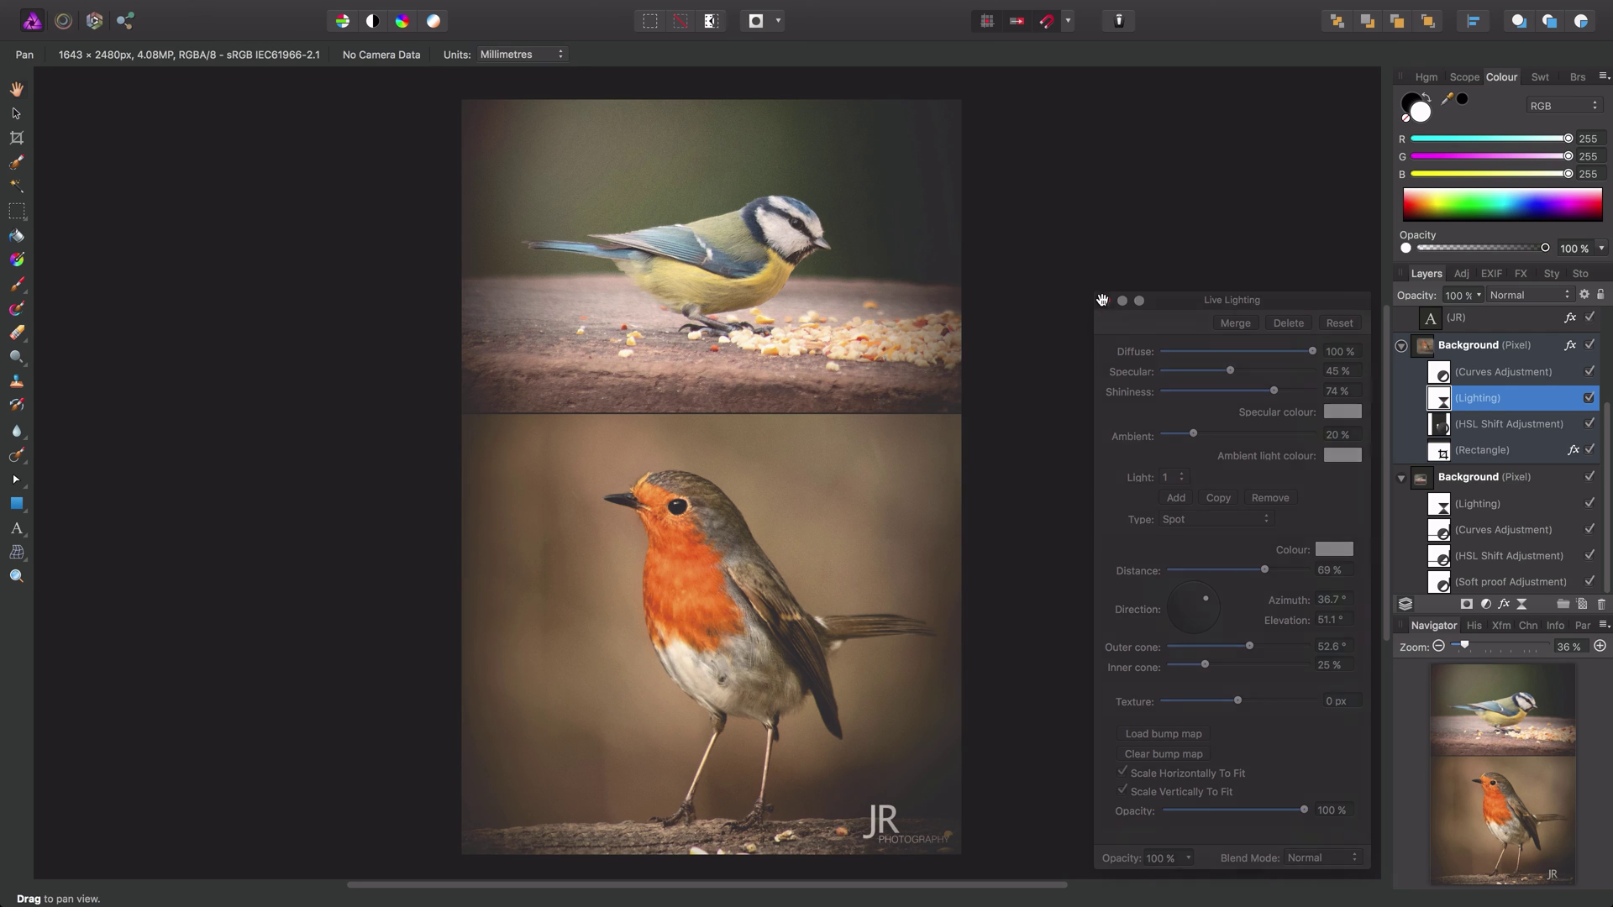
# - Slightly raise the robin's HSL Shift saturation, then browse the Help menu and close it
pyautogui.doubleClick(1441, 429)
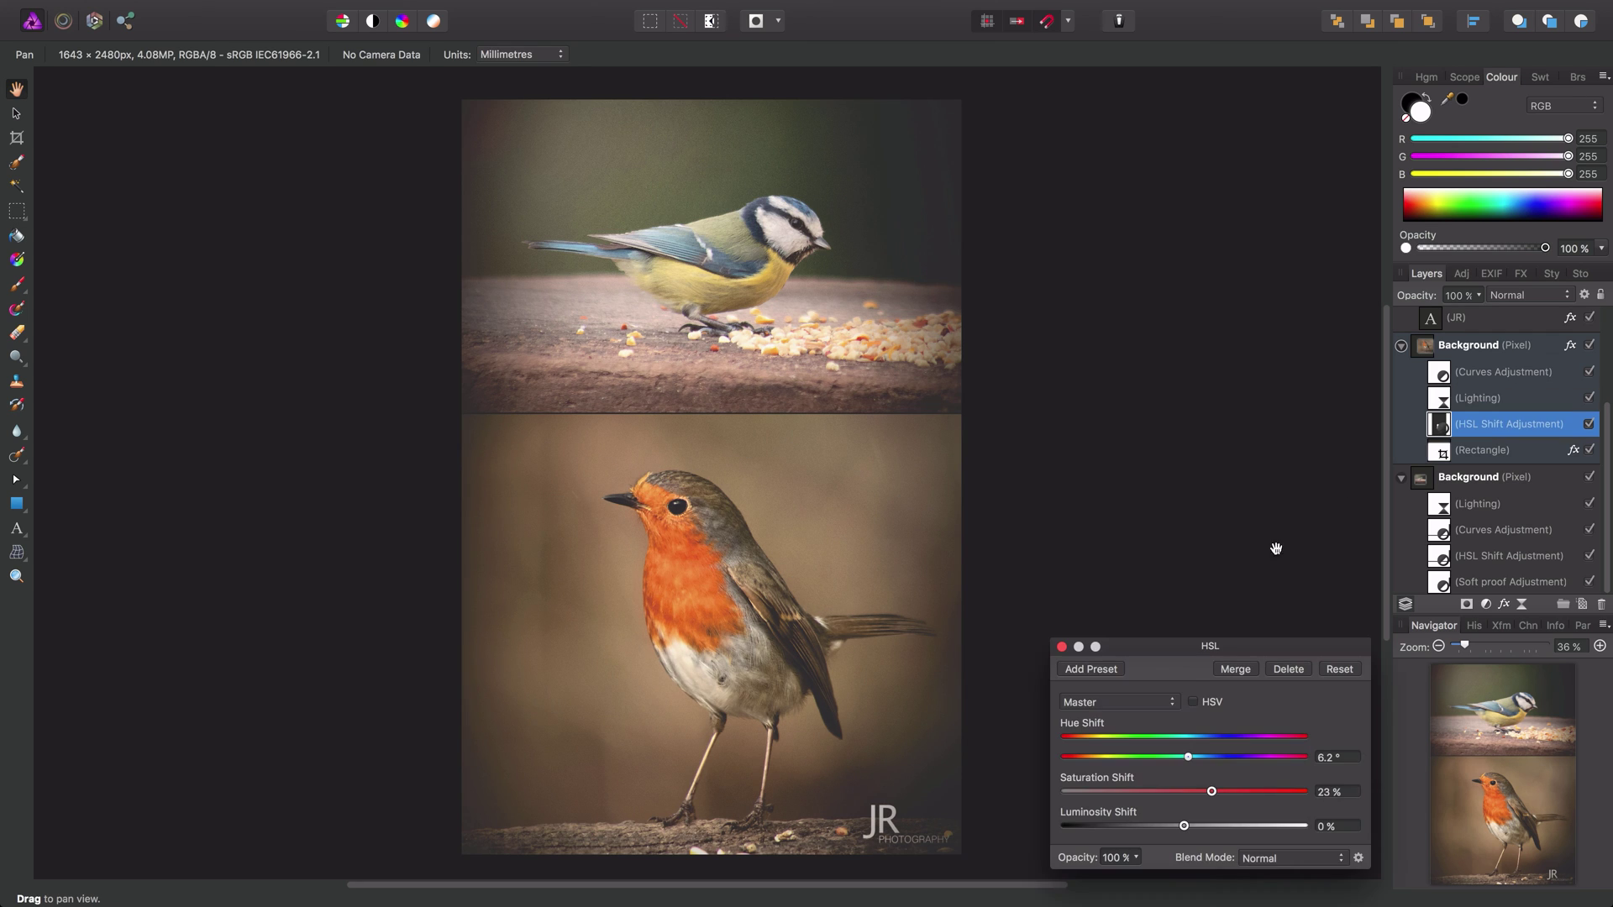
pyautogui.moveTo(1187, 657); pyautogui.dragTo(1217, 375)
pyautogui.moveTo(1212, 510)
pyautogui.mouseDown()
pyautogui.moveTo(1132, 510)
pyautogui.moveTo(1243, 510)
pyautogui.mouseUp()
pyautogui.click(1091, 364)
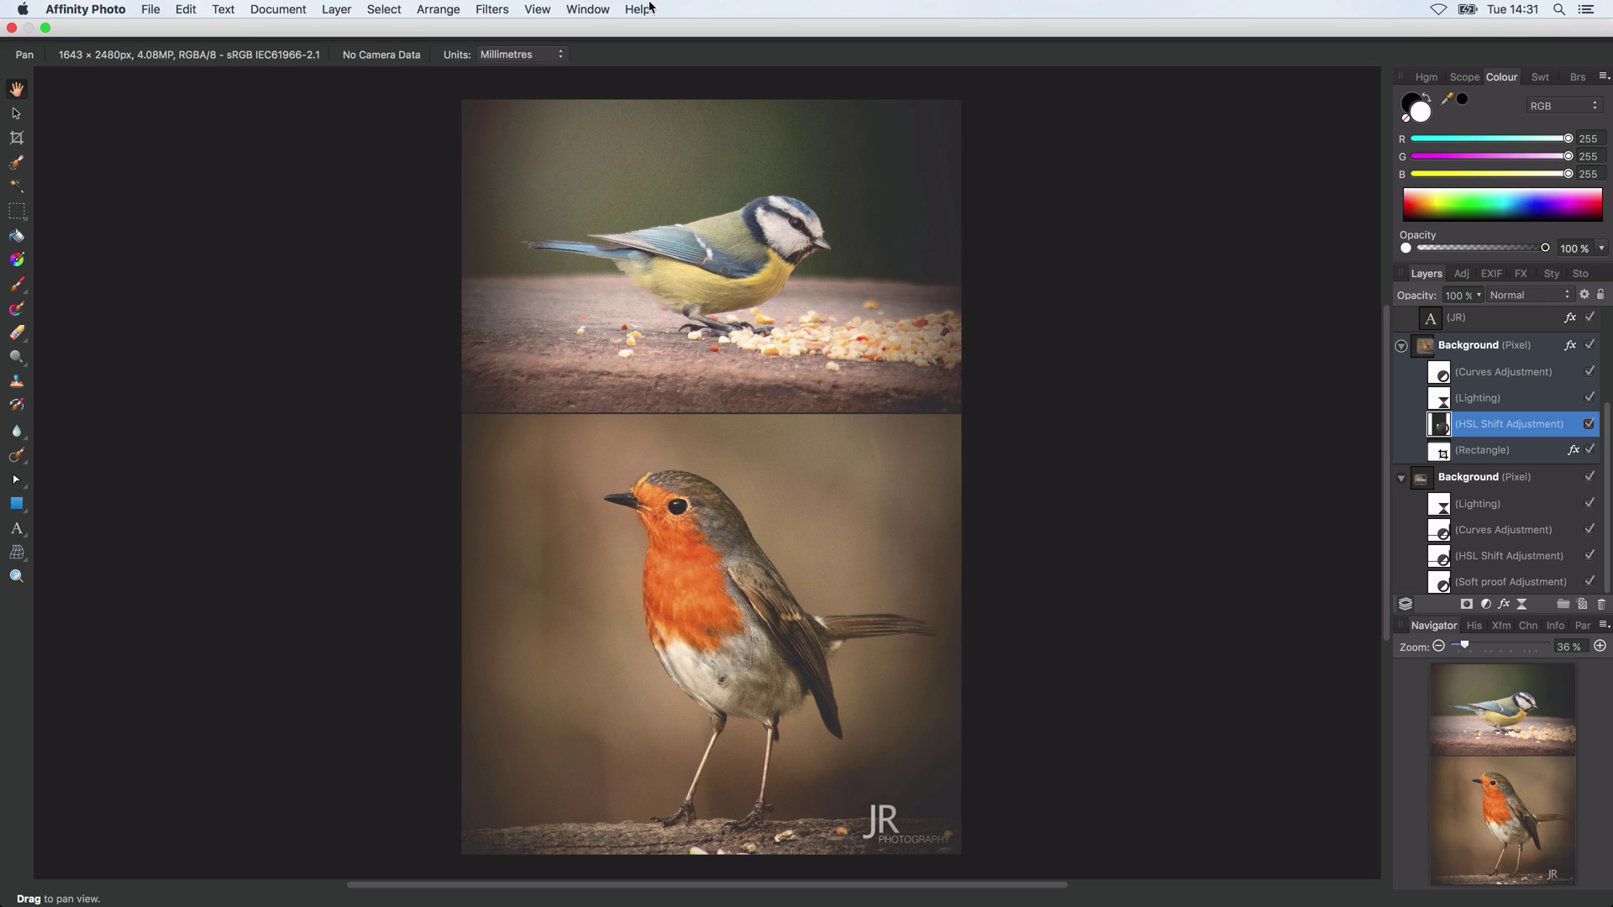
pyautogui.click(639, 8)
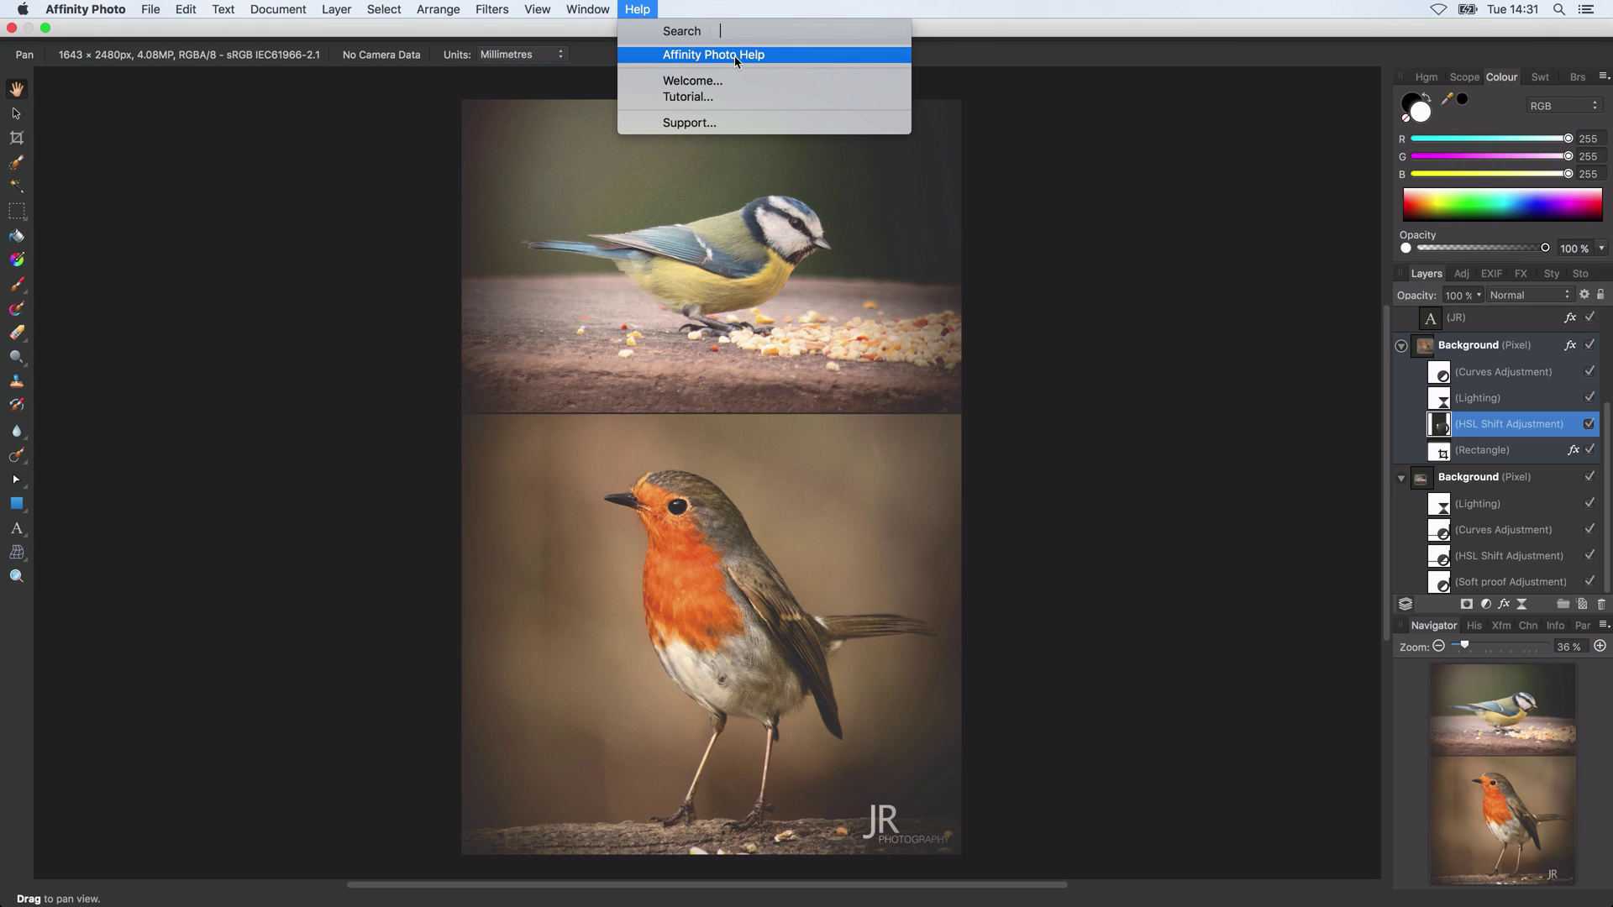
pyautogui.click(1231, 502)
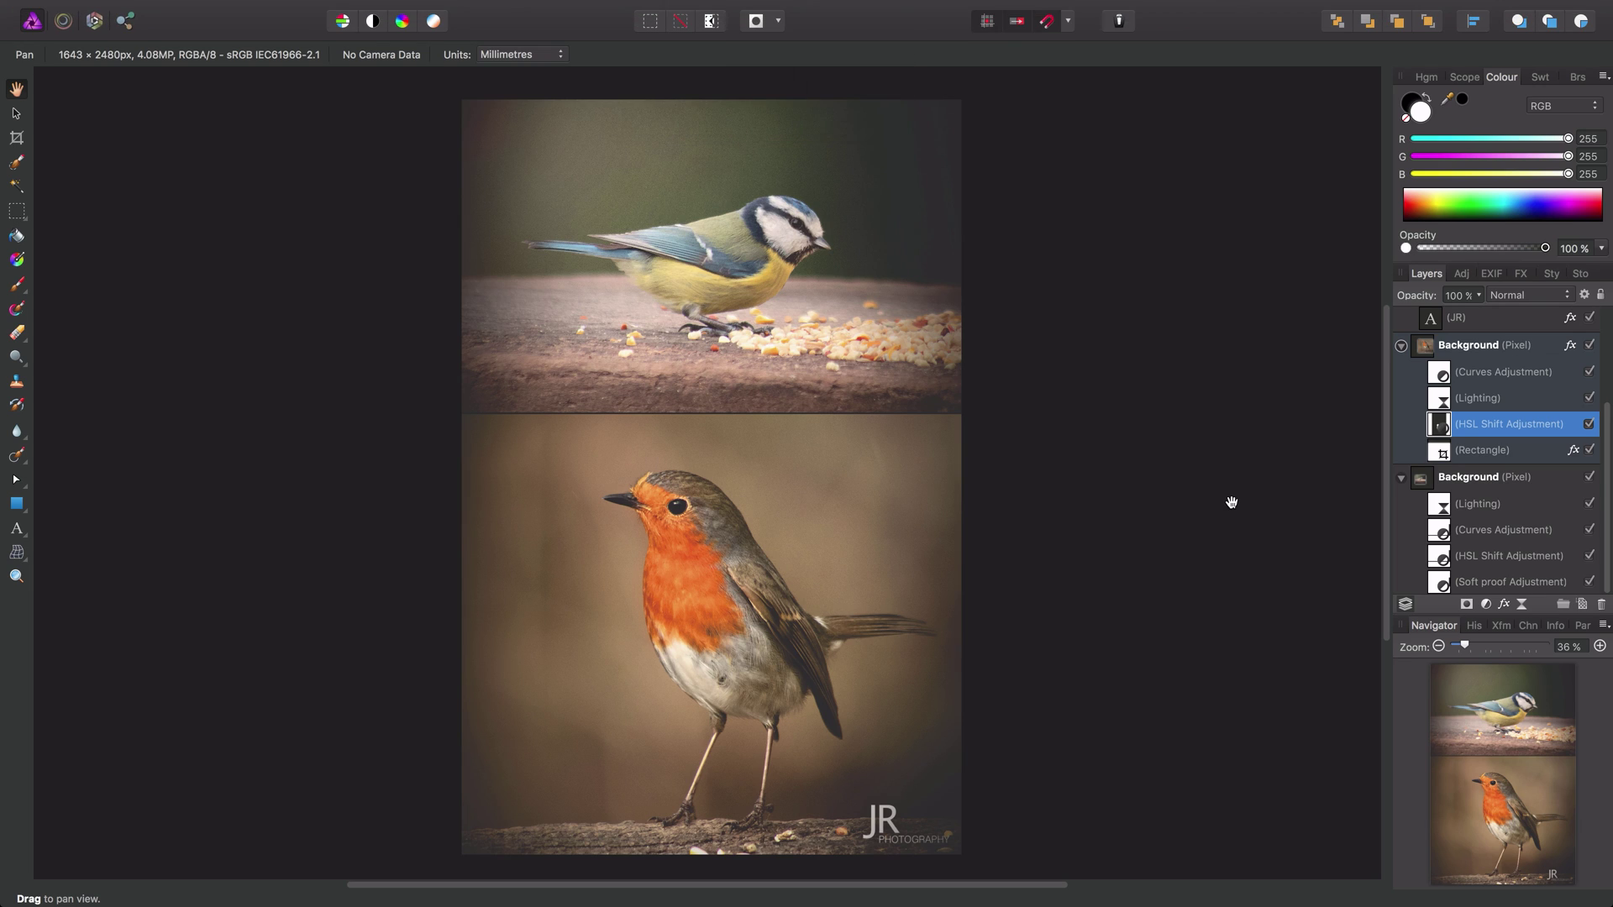